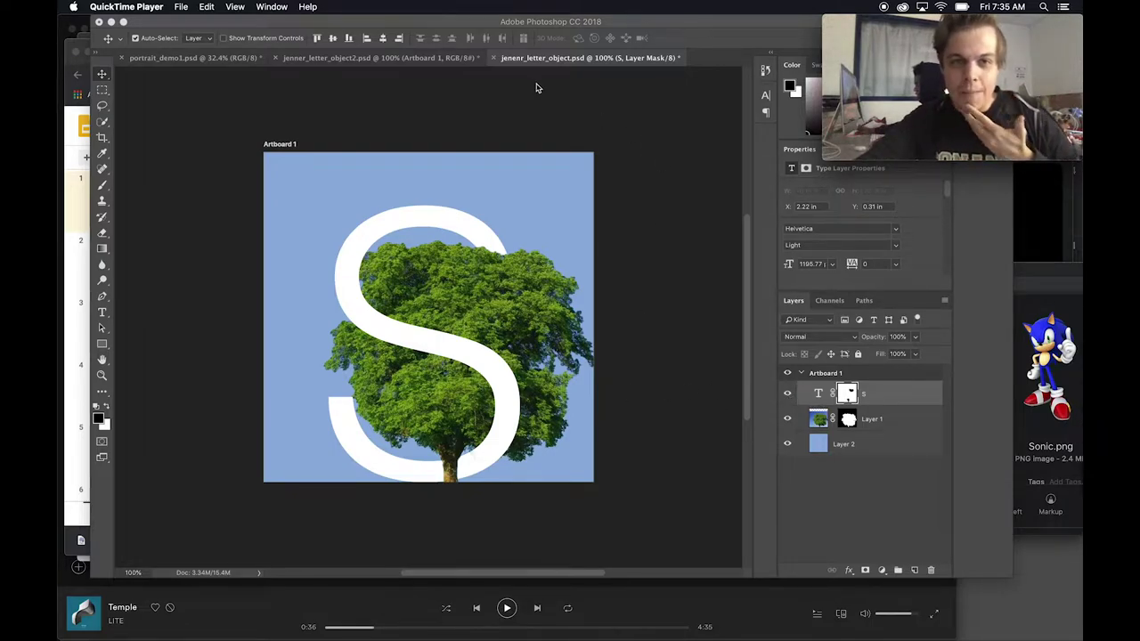
- Hide and re-show the S, tree and blue background layers, then switch to jenner_letter_object2.psd
click(787, 396)
click(787, 395)
click(787, 418)
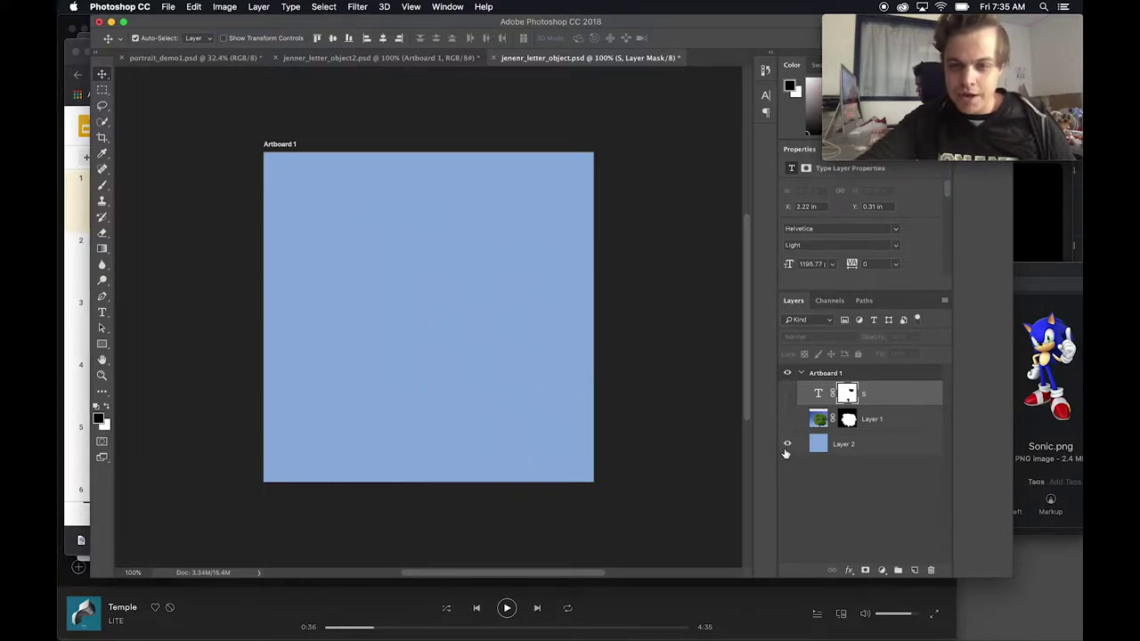
click(788, 444)
click(787, 420)
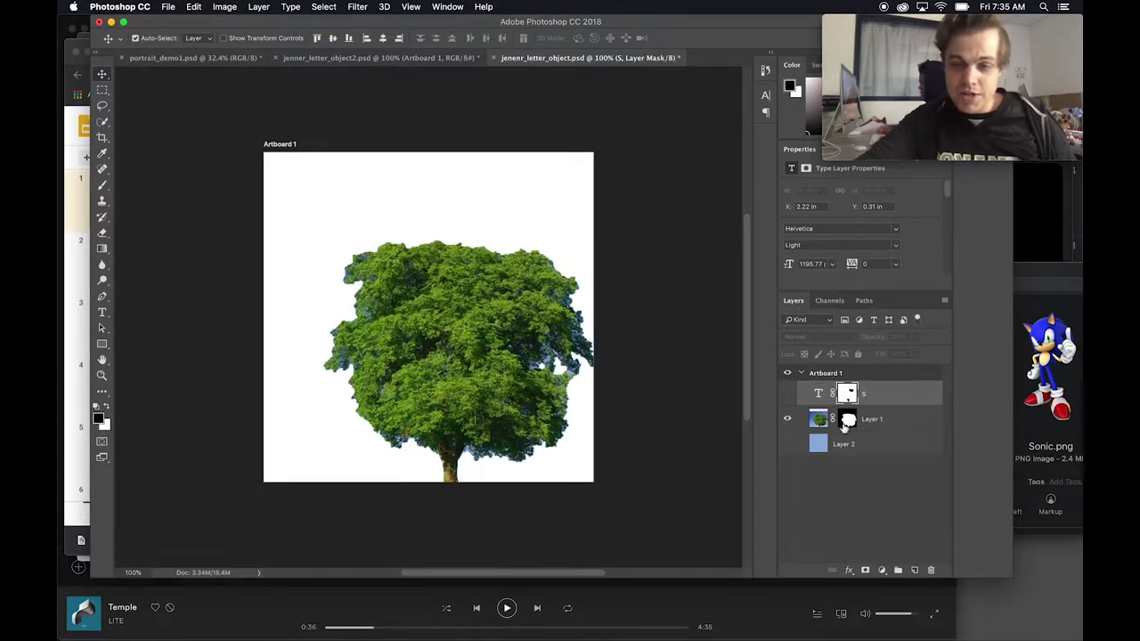
click(787, 394)
click(787, 443)
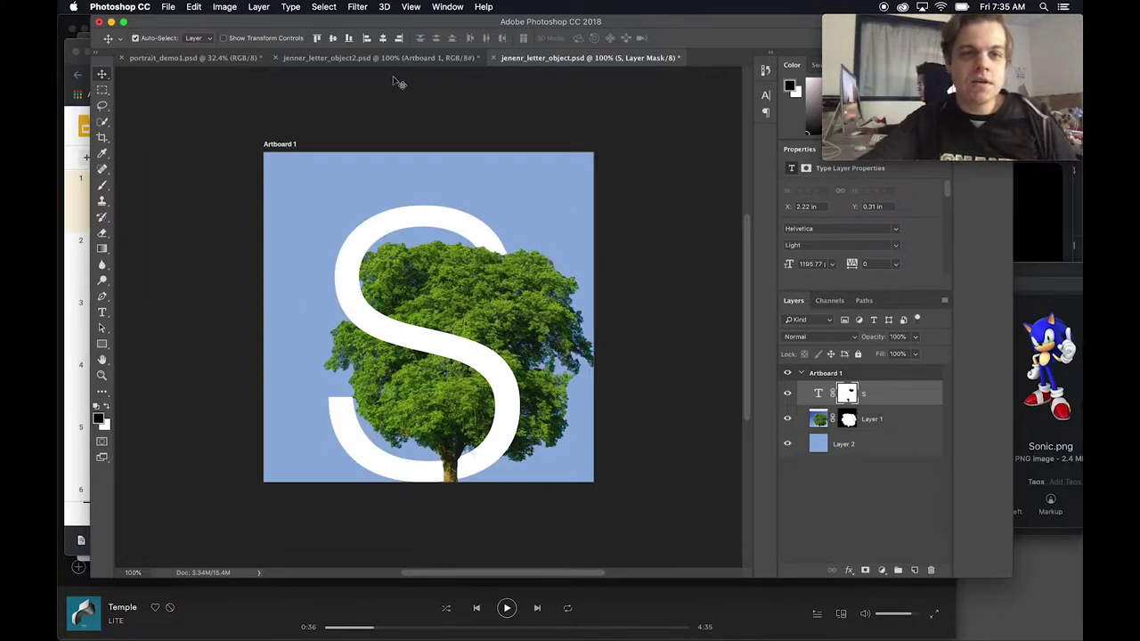
click(341, 58)
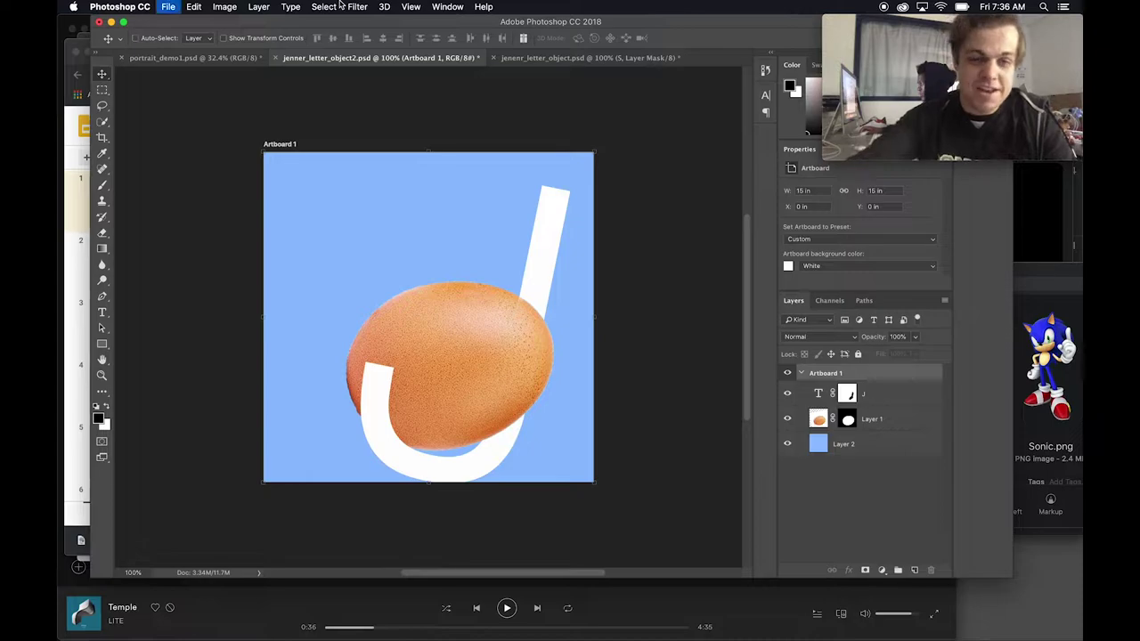
- Create a new document in Pixels: width 1080, height 1080, resolution 72 ppi
key(super+n)
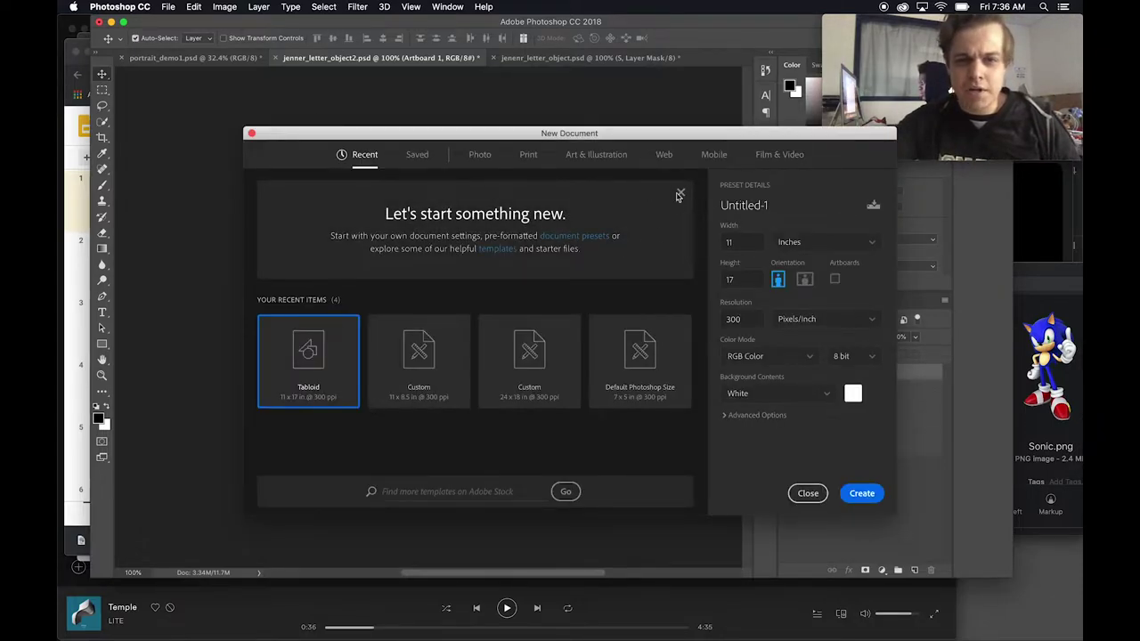
click(783, 244)
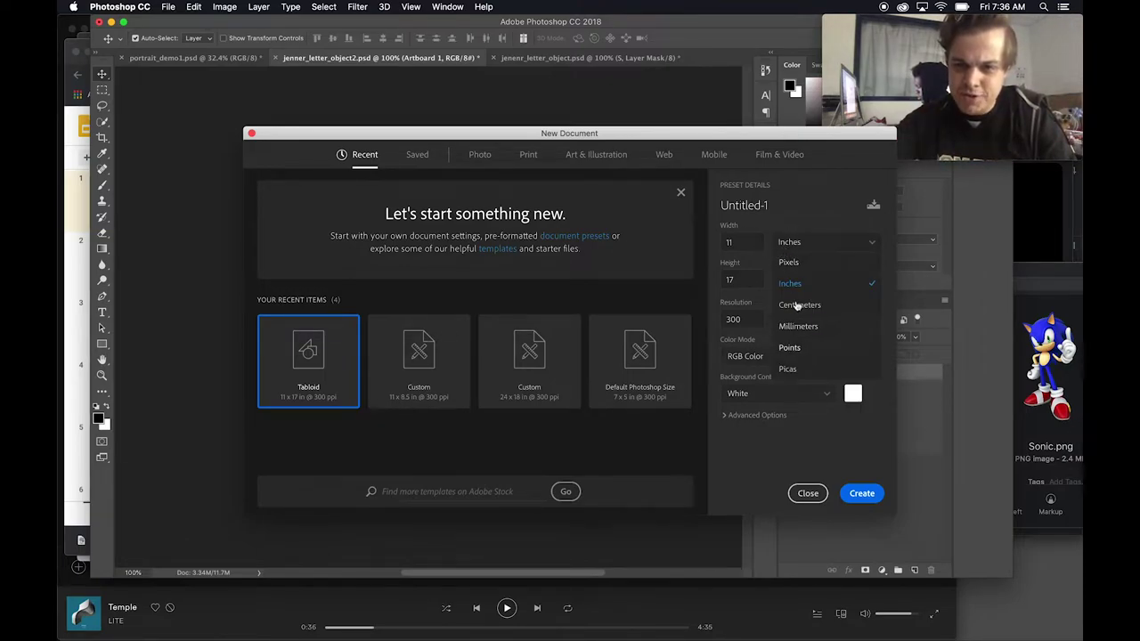
click(789, 262)
double_click(739, 242)
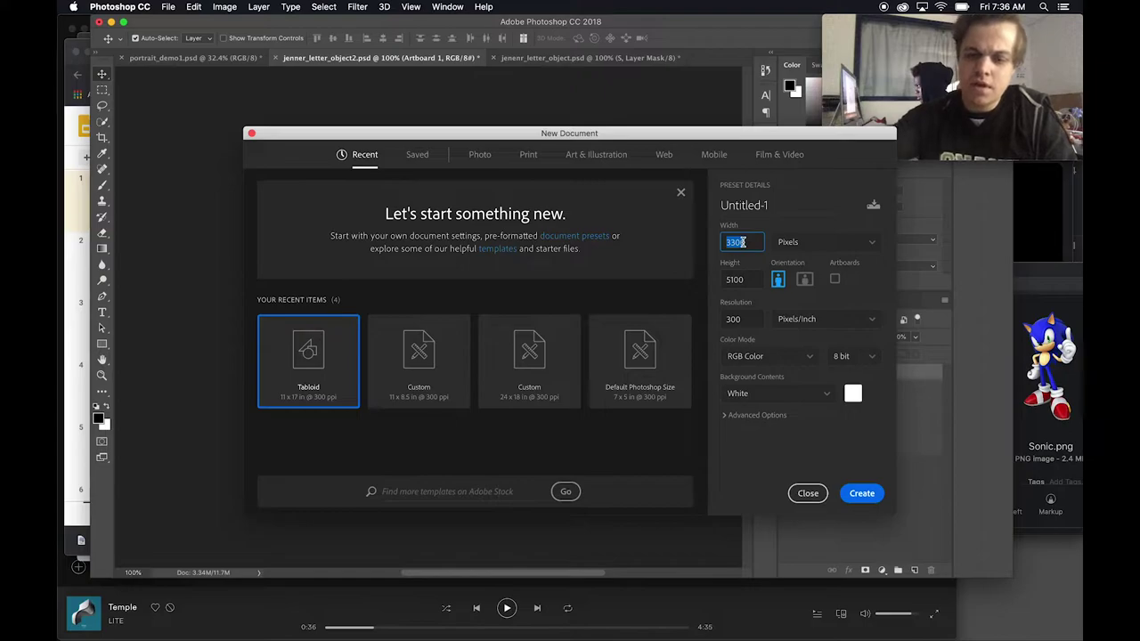
text(1080)
double_click(733, 279)
text(1080)
double_click(732, 319)
text(72)
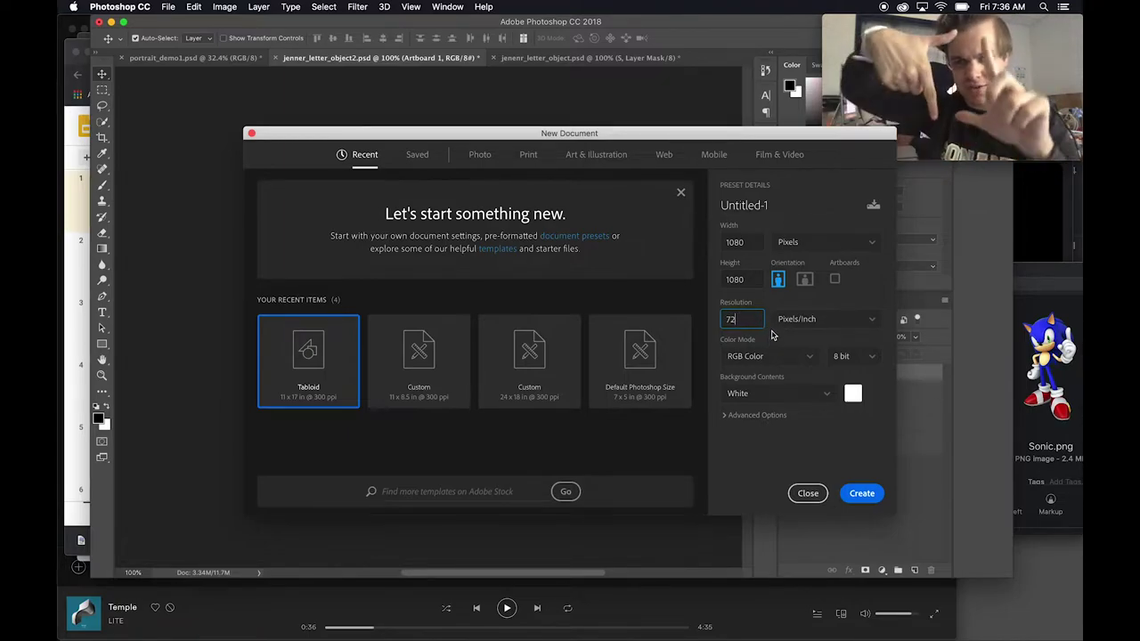
click(861, 494)
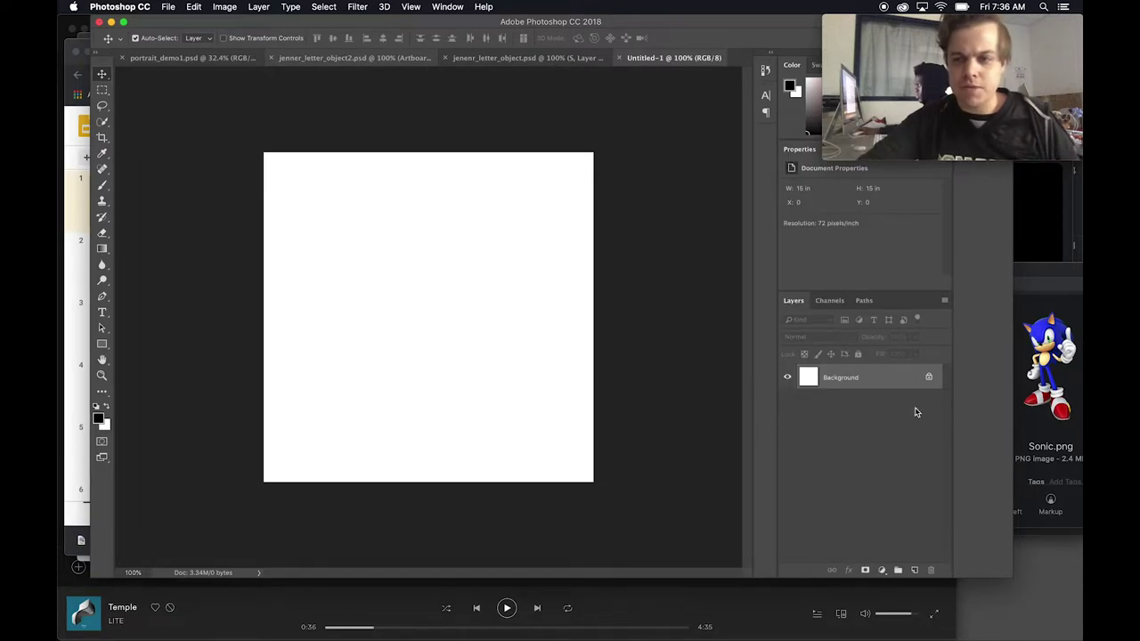
- Place Sonic.png on the canvas, scale it to about 163%, and select the Background layer
click(1069, 444)
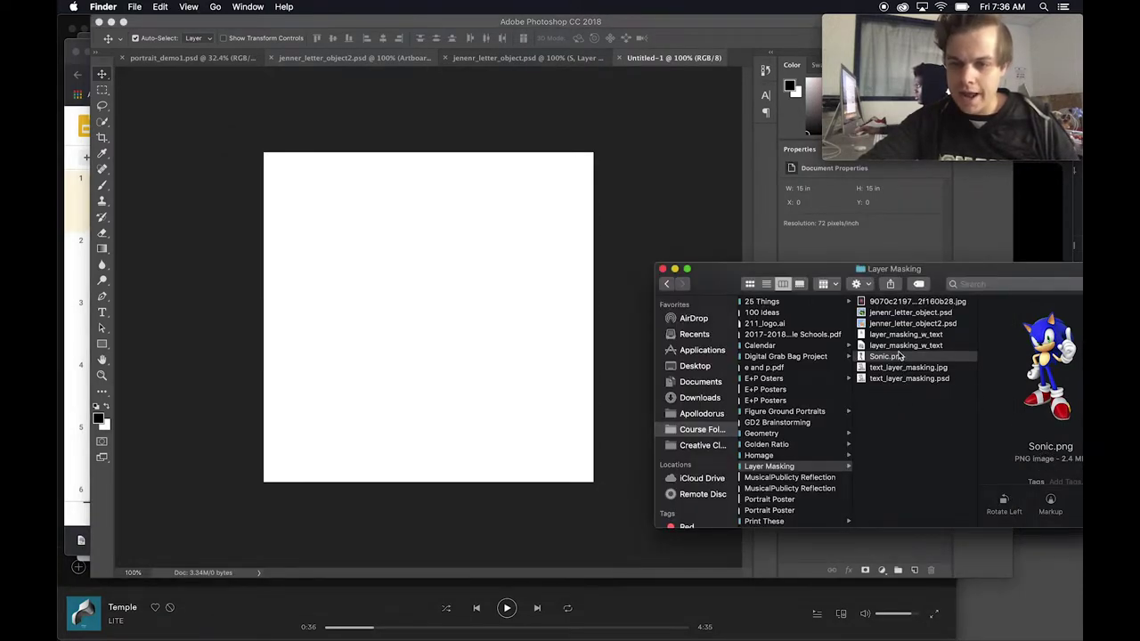
drag(899, 357, 455, 345)
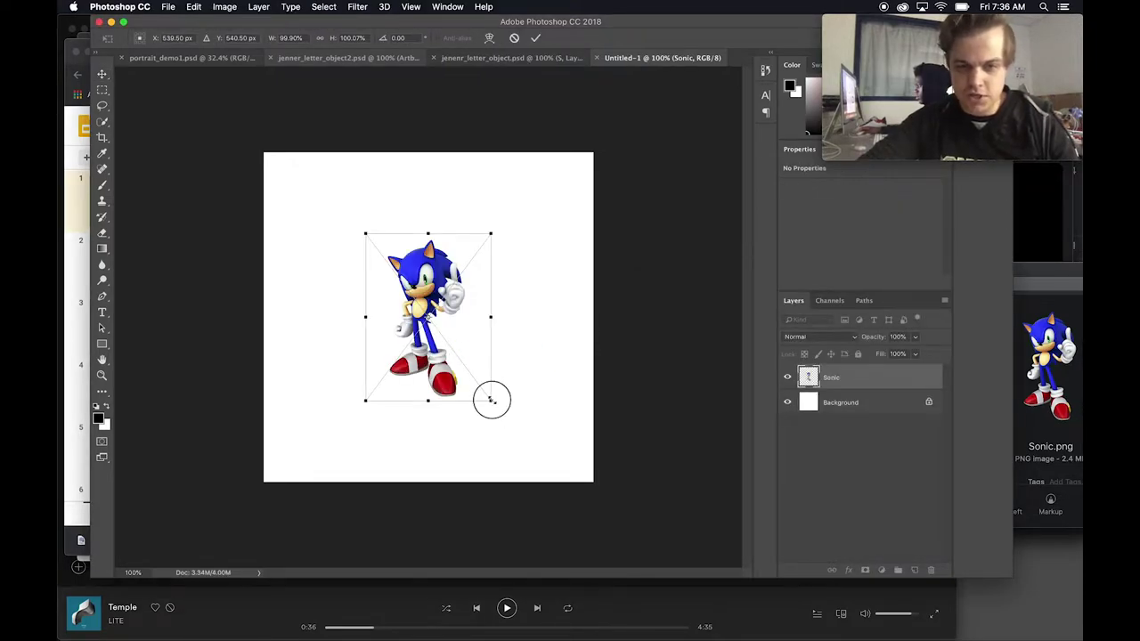
drag(491, 399, 534, 451)
key(Return)
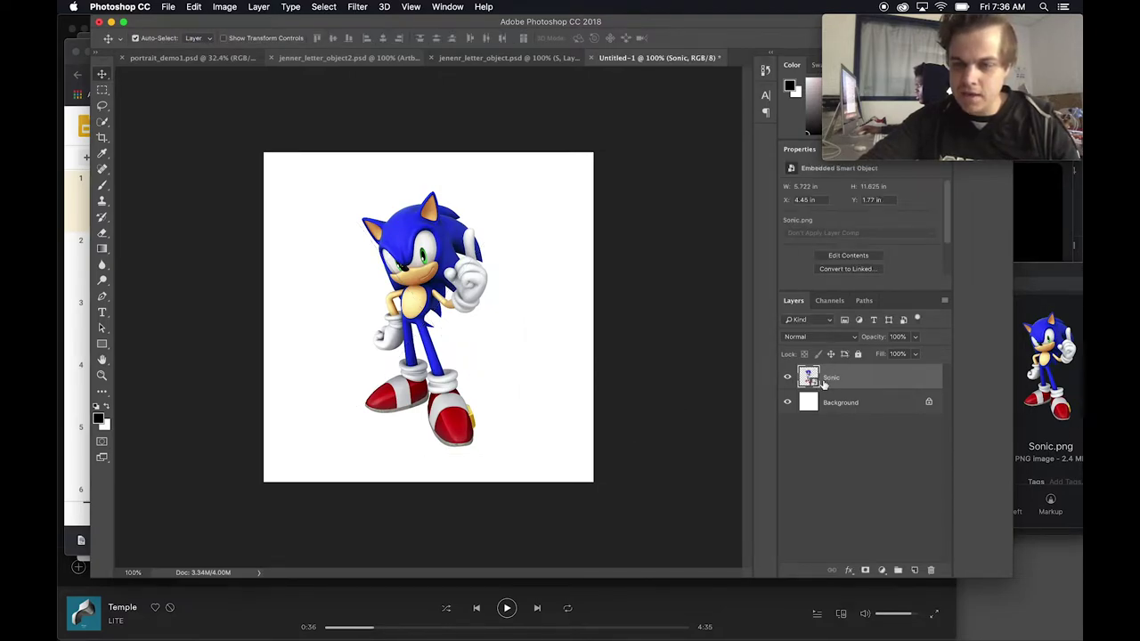
click(830, 404)
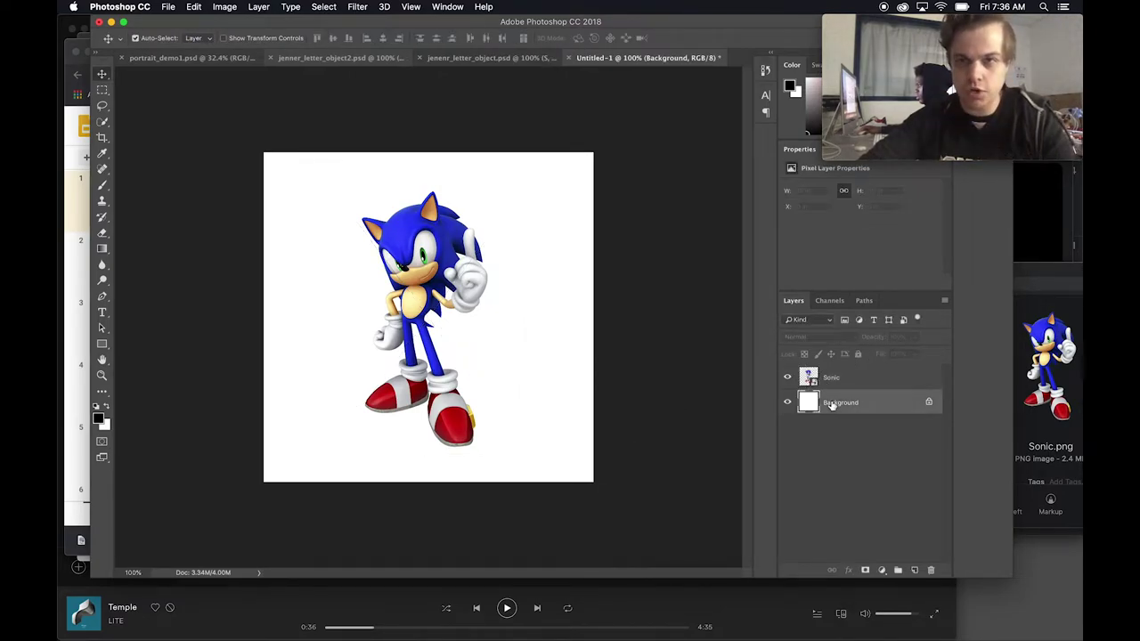
- Fill the Background black with the Paint Bucket and move Sonic down and right
click(101, 249)
click(135, 259)
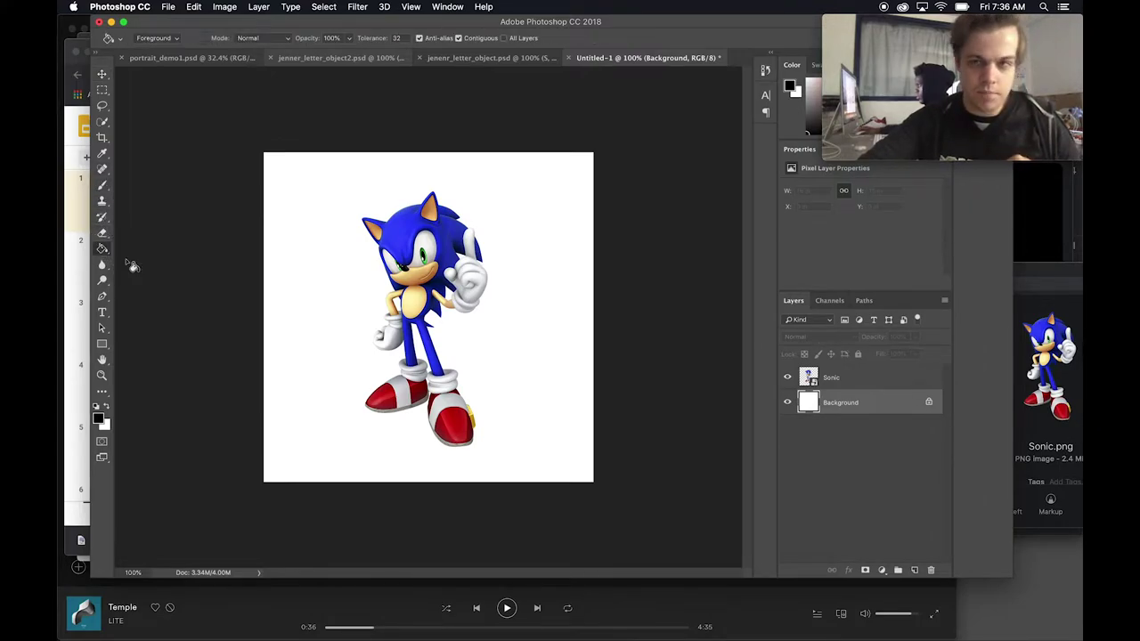
click(295, 249)
key(v)
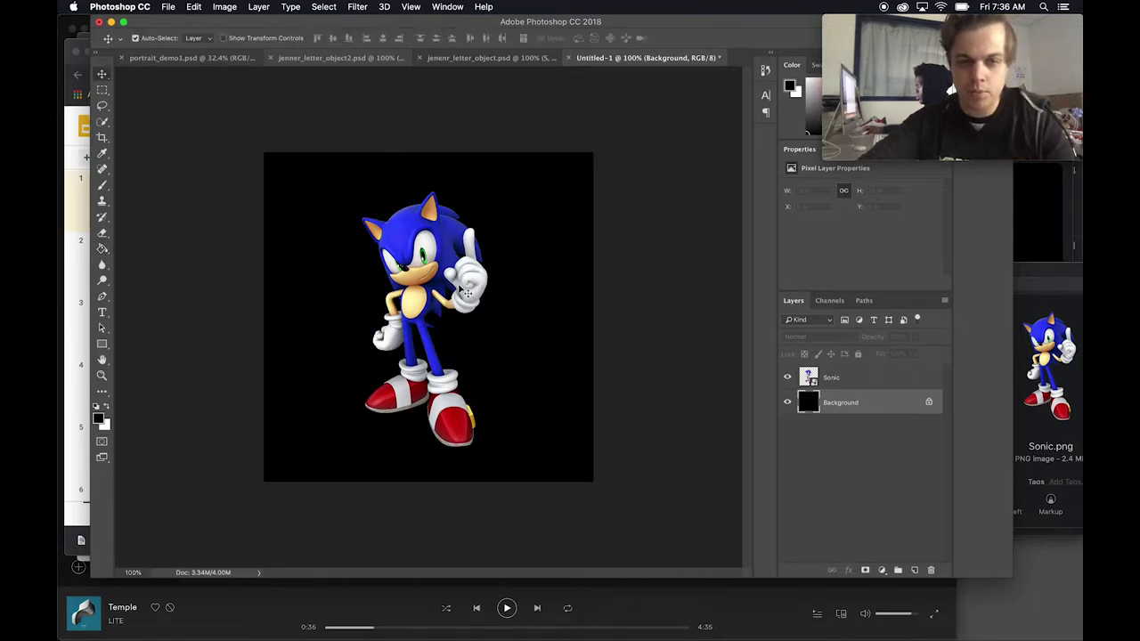
drag(423, 273, 467, 294)
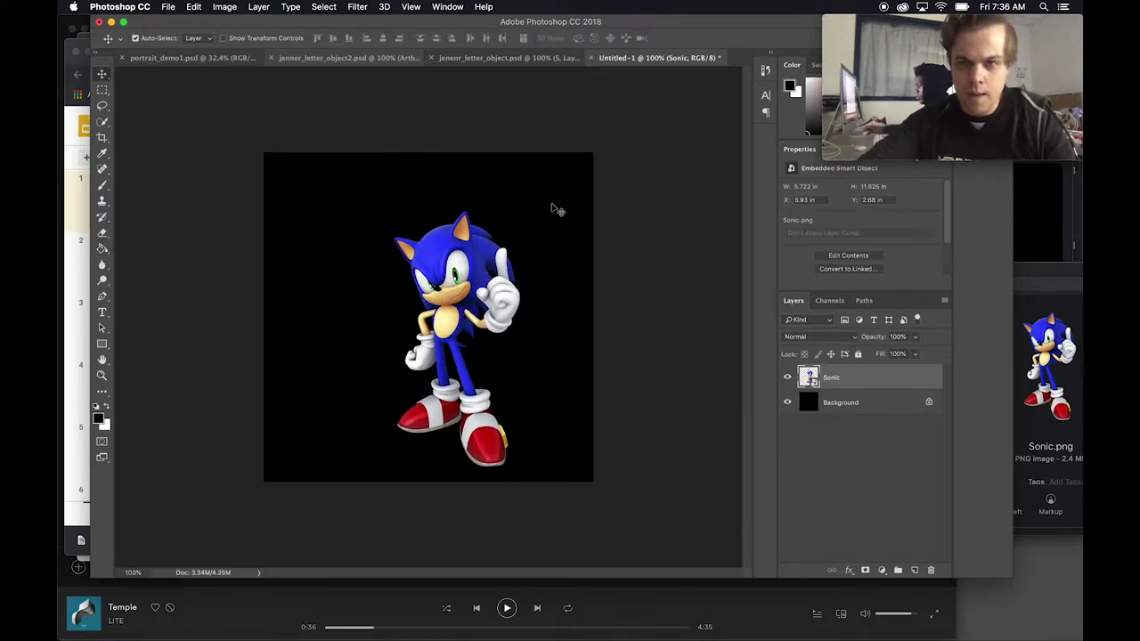
- Set the foreground to pale yellow (#fffea7) and fill the Background layer with it
click(790, 83)
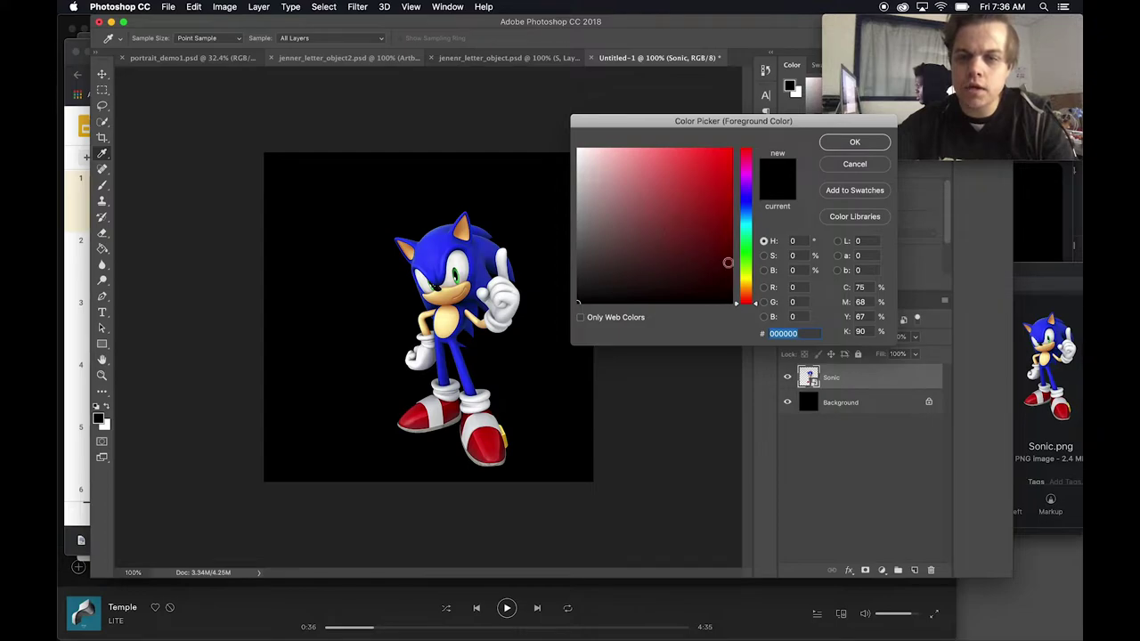
drag(748, 239, 744, 280)
mouse_move(702, 191)
mouse_down()
mouse_move(667, 134)
mouse_move(644, 140)
mouse_move(700, 209)
mouse_move(669, 157)
mouse_move(629, 124)
mouse_up()
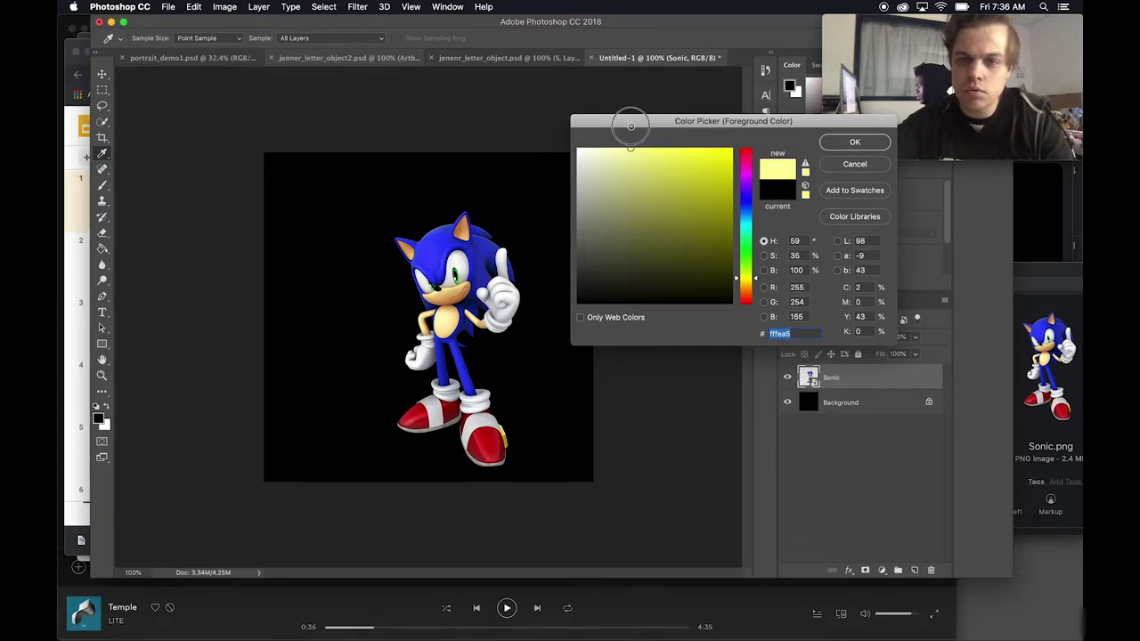
click(854, 141)
key(g)
click(538, 239)
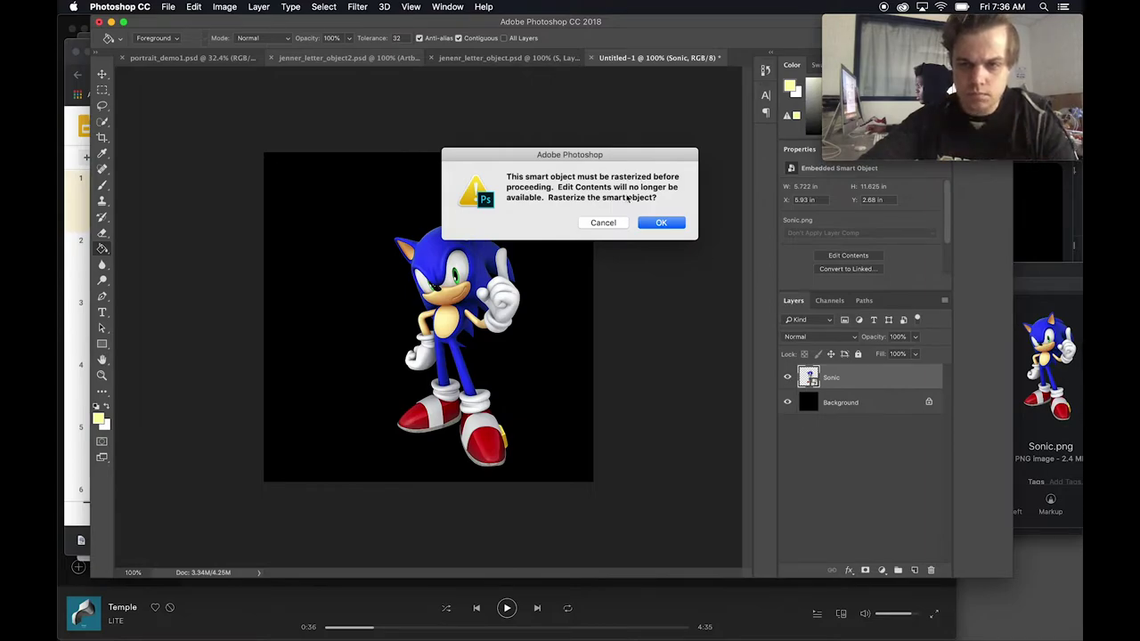
click(641, 226)
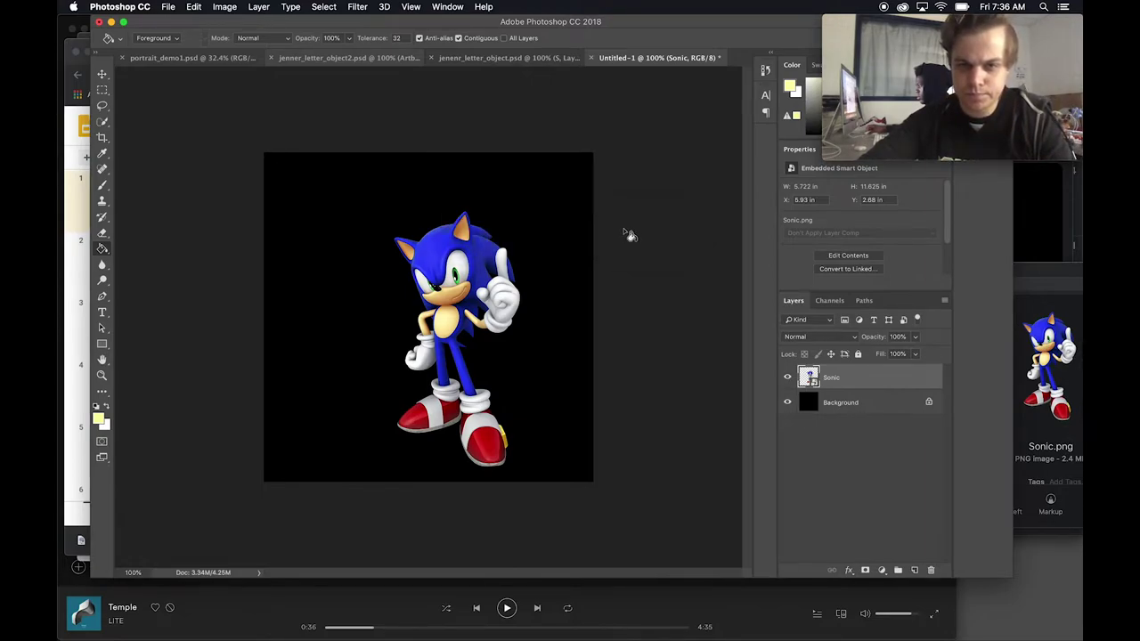
click(860, 407)
click(536, 355)
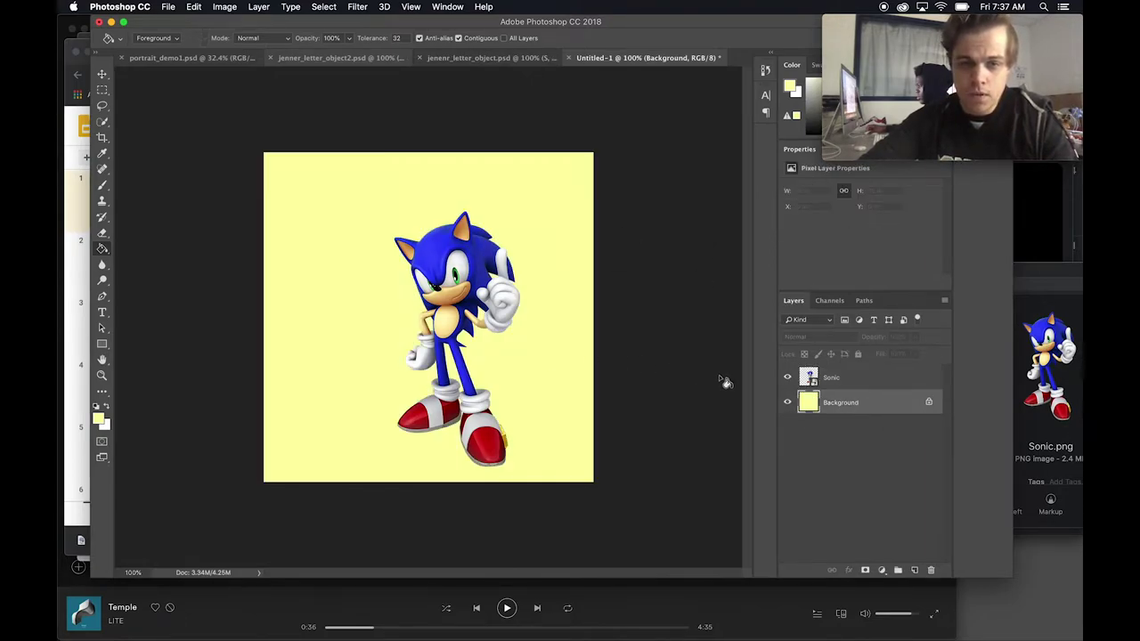
- Add an S text layer left of Sonic and colour its text white (#ffffff)
click(831, 381)
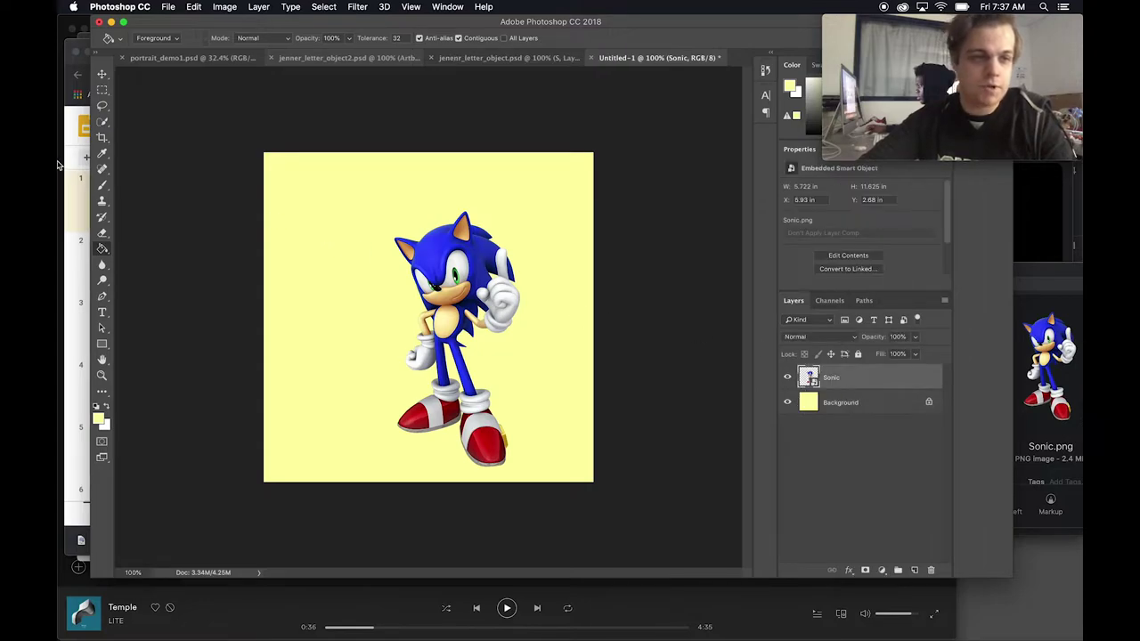
click(103, 313)
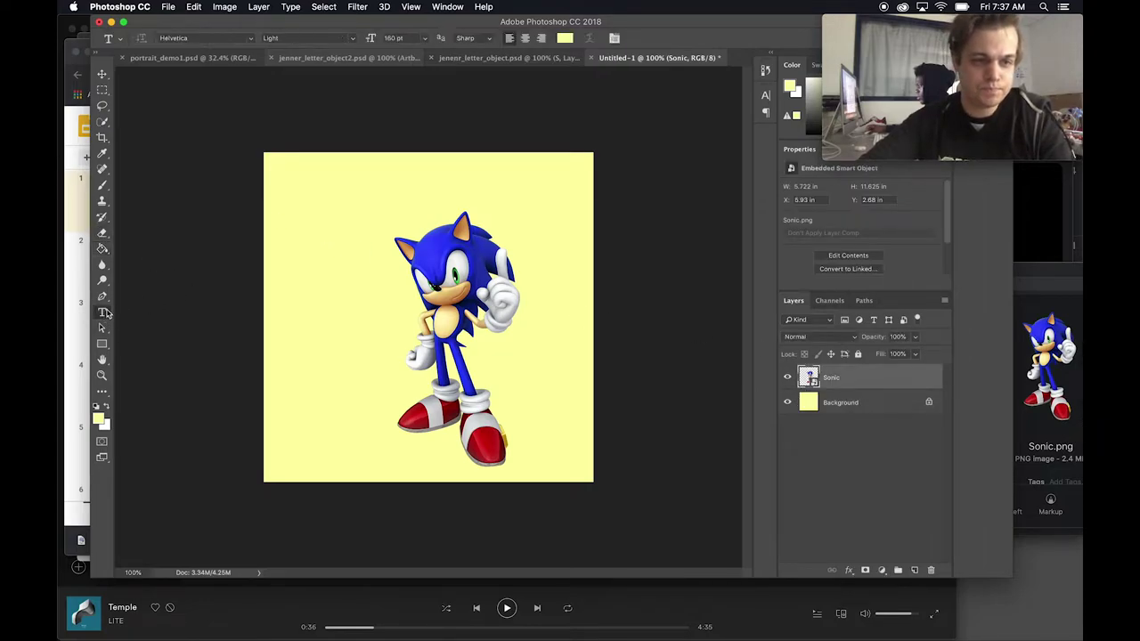
click(334, 282)
key(ctrl+a)
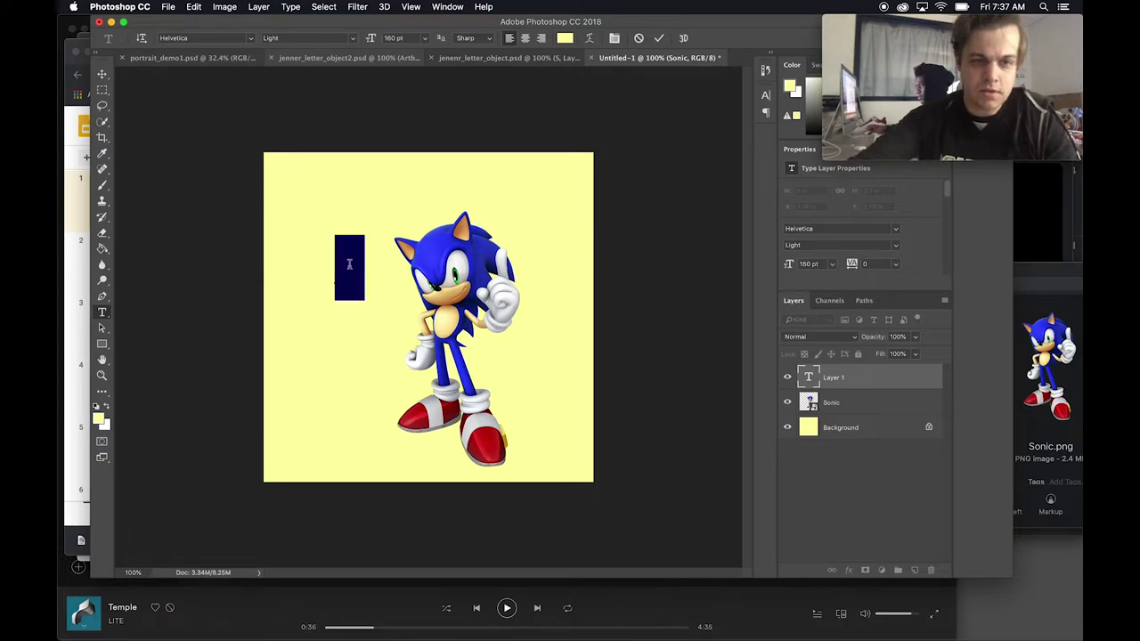
click(565, 38)
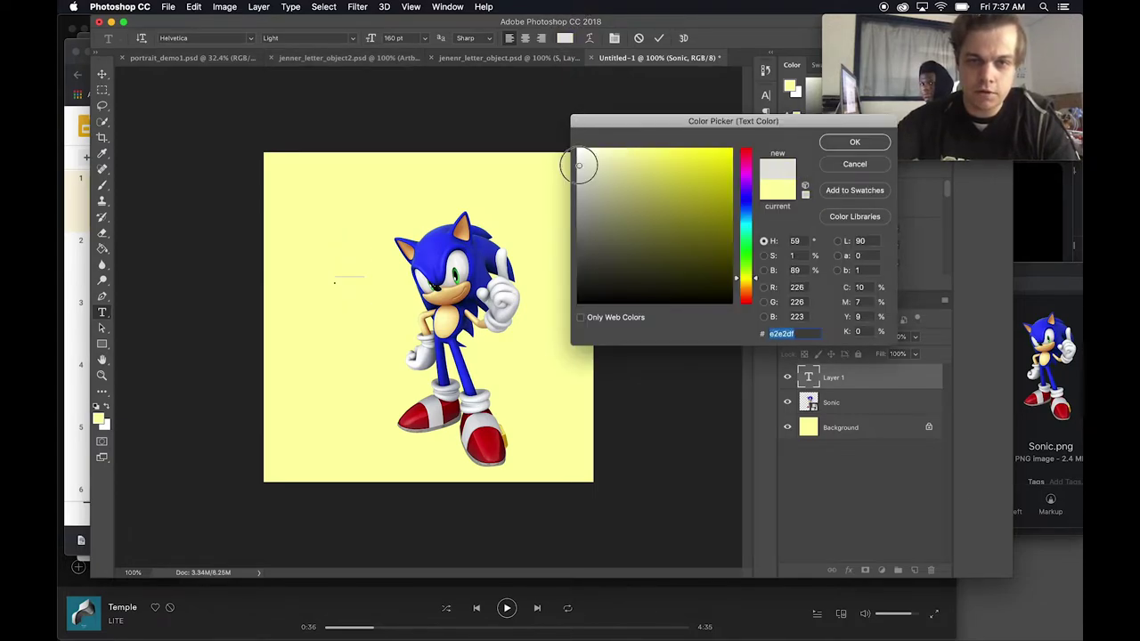
drag(580, 160, 526, 120)
click(834, 141)
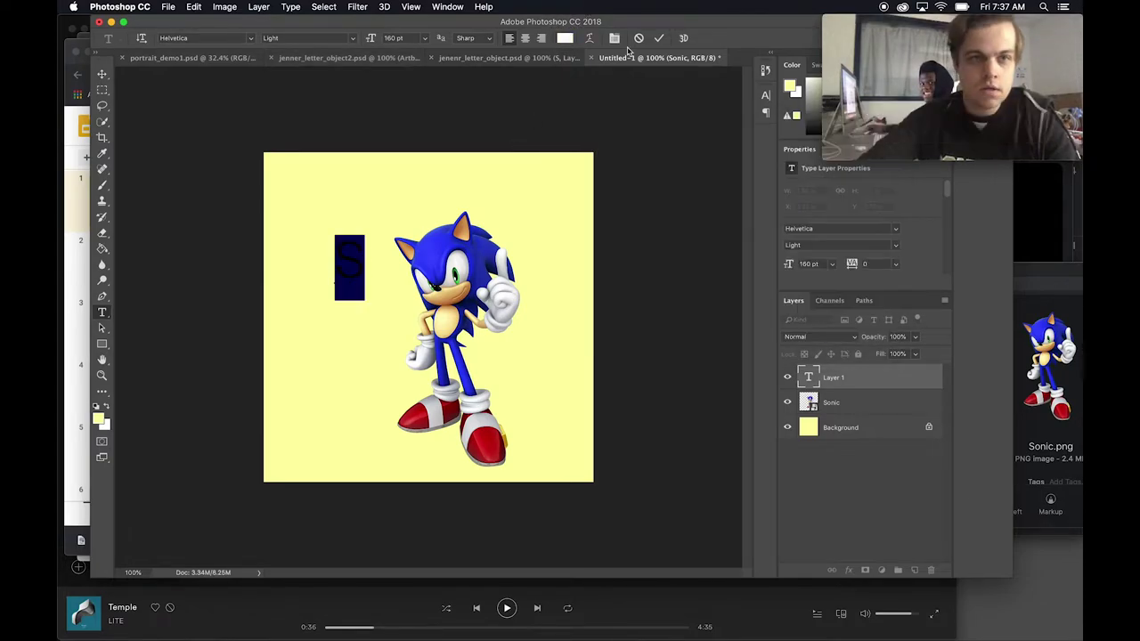
- Set the S to Helvetica Bold, commit the text, and begin Free Transform
click(349, 38)
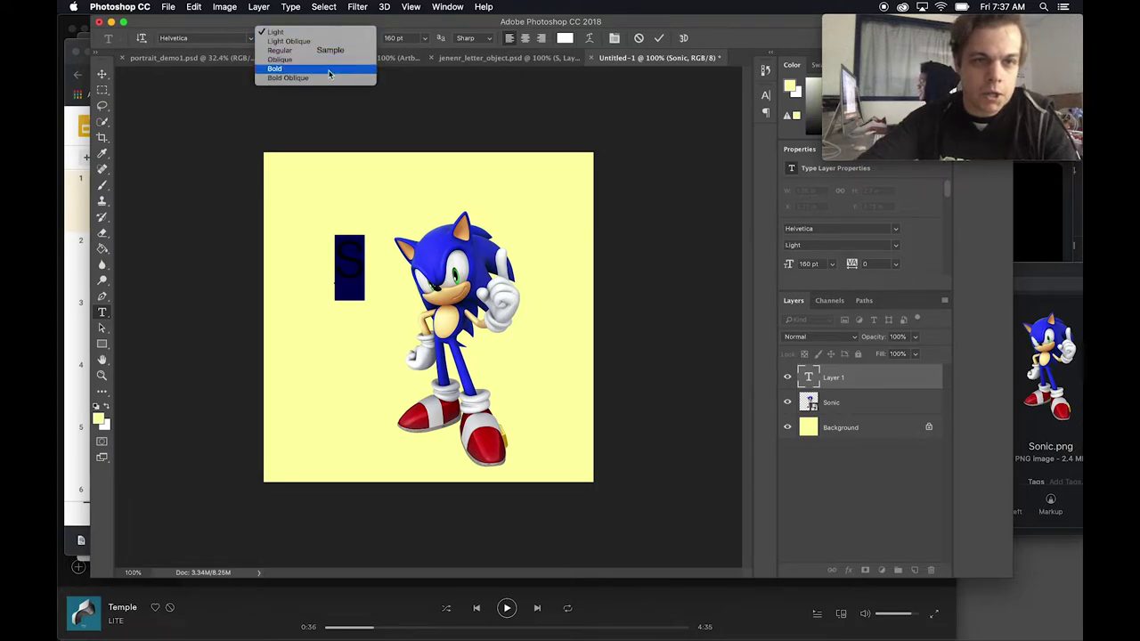
click(328, 70)
key(super+Return)
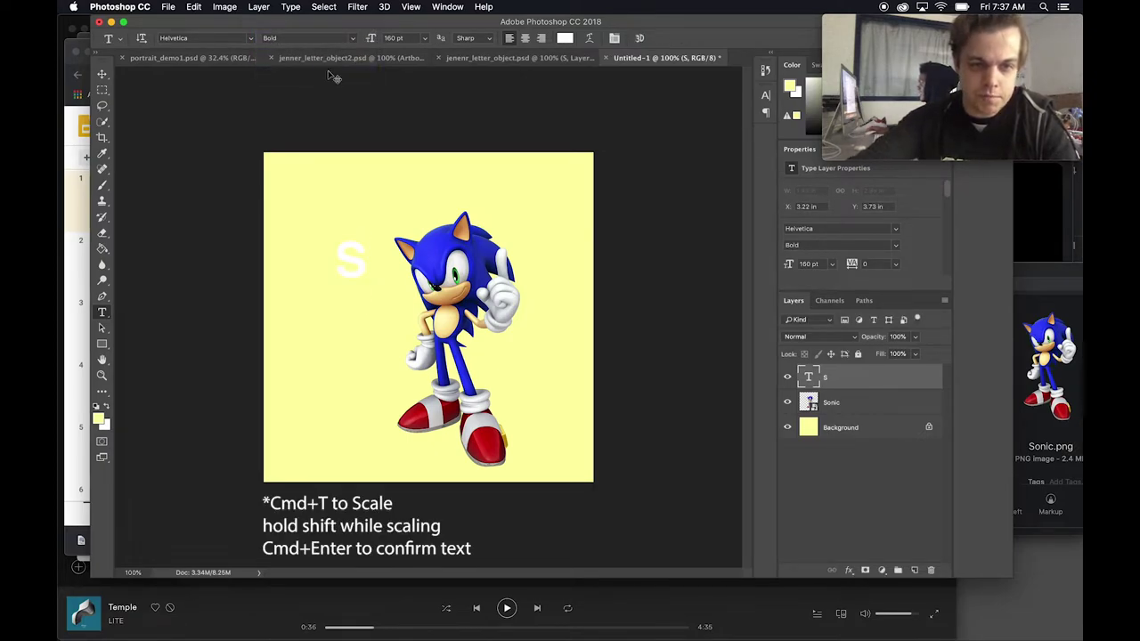
key(super+t)
- Enlarge the S to about 649%, rotate it roughly -9°, and position it over Sonic's body
drag(367, 303, 561, 528)
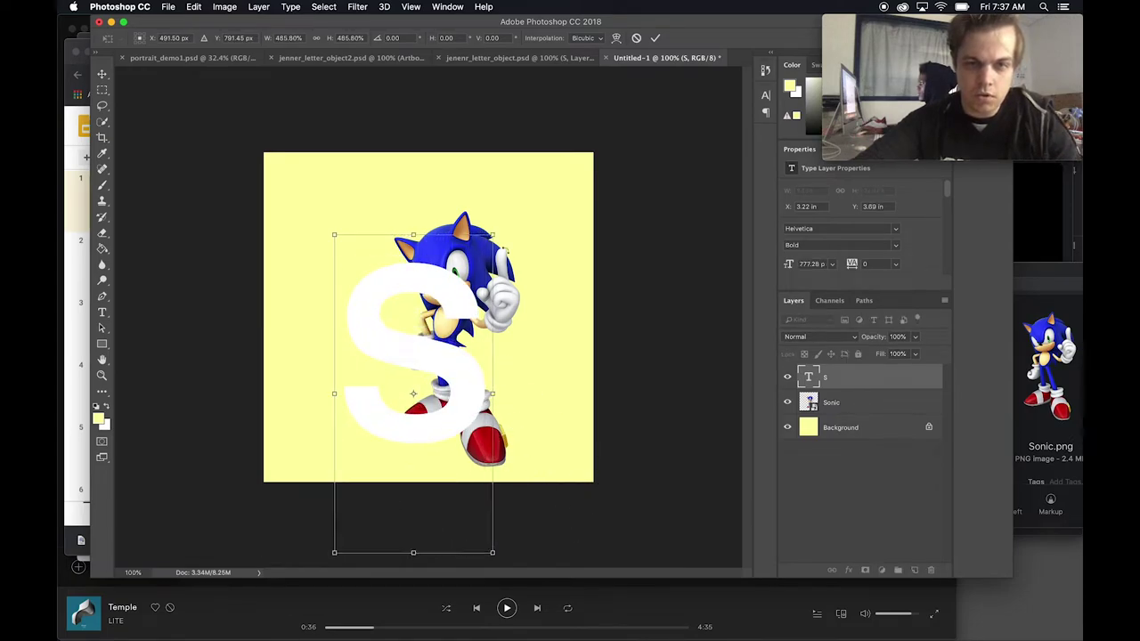
drag(491, 237, 542, 171)
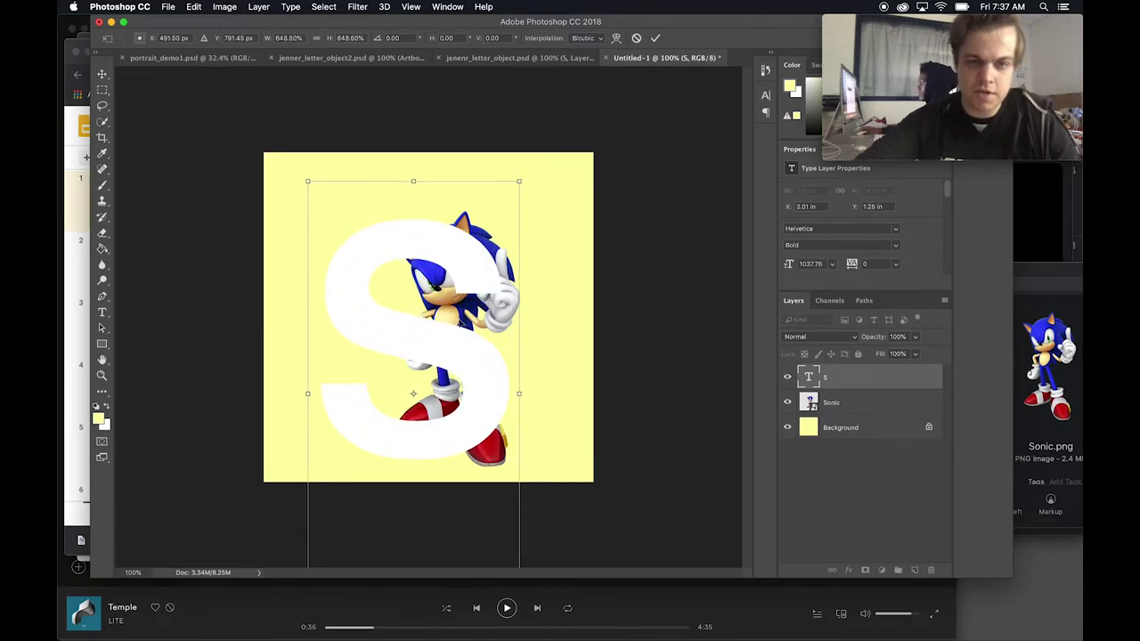
drag(489, 341, 486, 311)
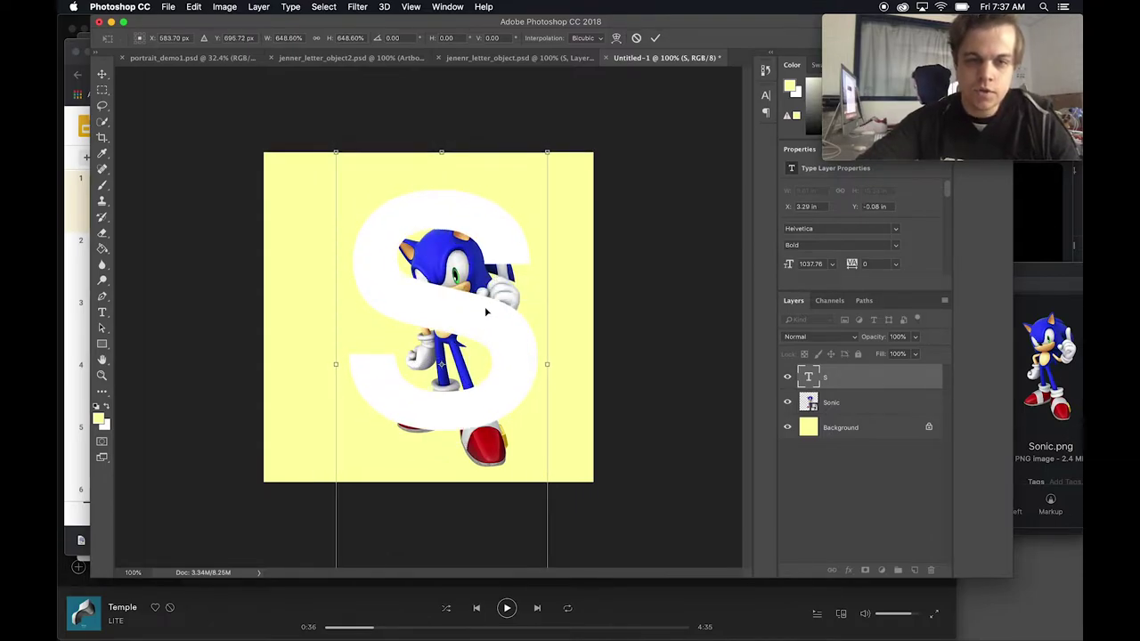
drag(558, 143, 535, 117)
drag(438, 312, 460, 313)
- Apply the transform, add a layer mask to the S layer, and set a 127 px hard round brush
key(Return)
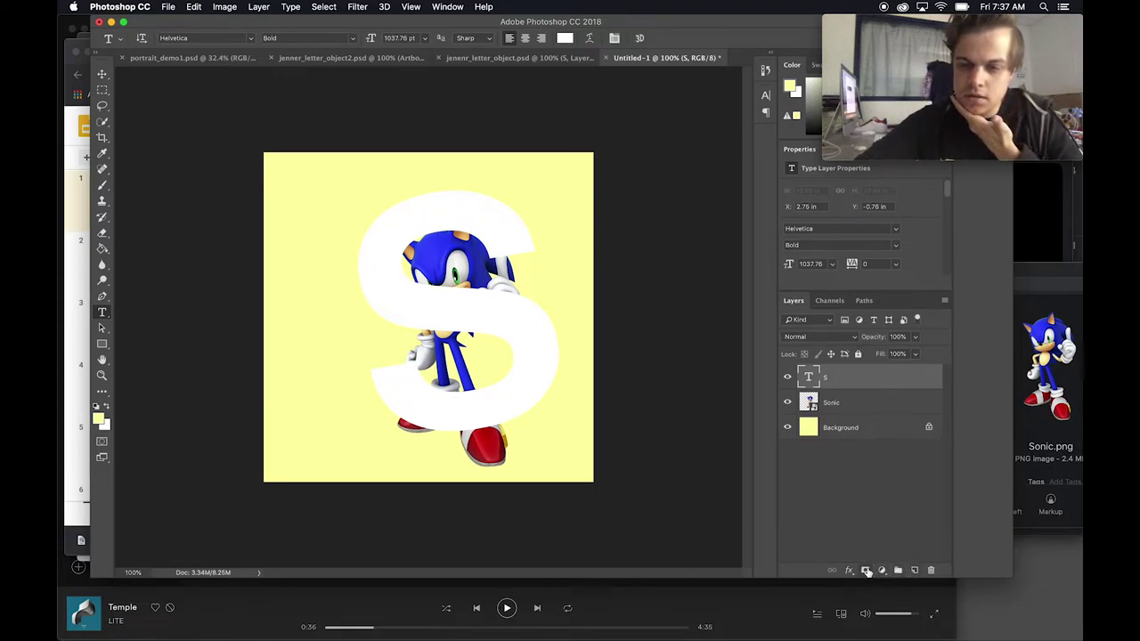
click(866, 570)
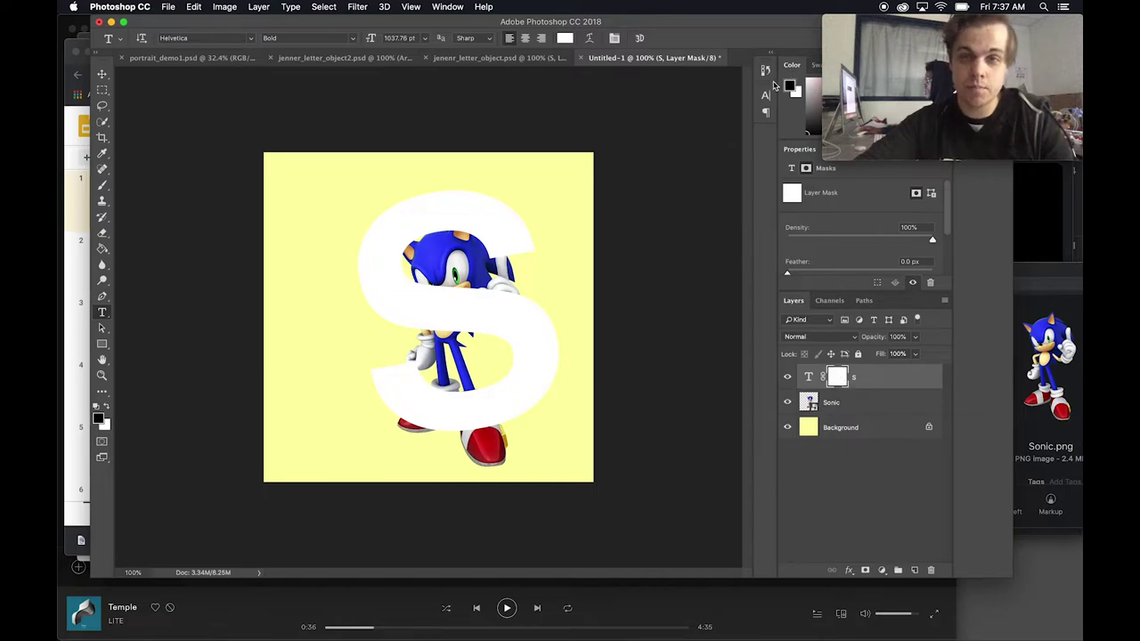
key(b)
click(146, 38)
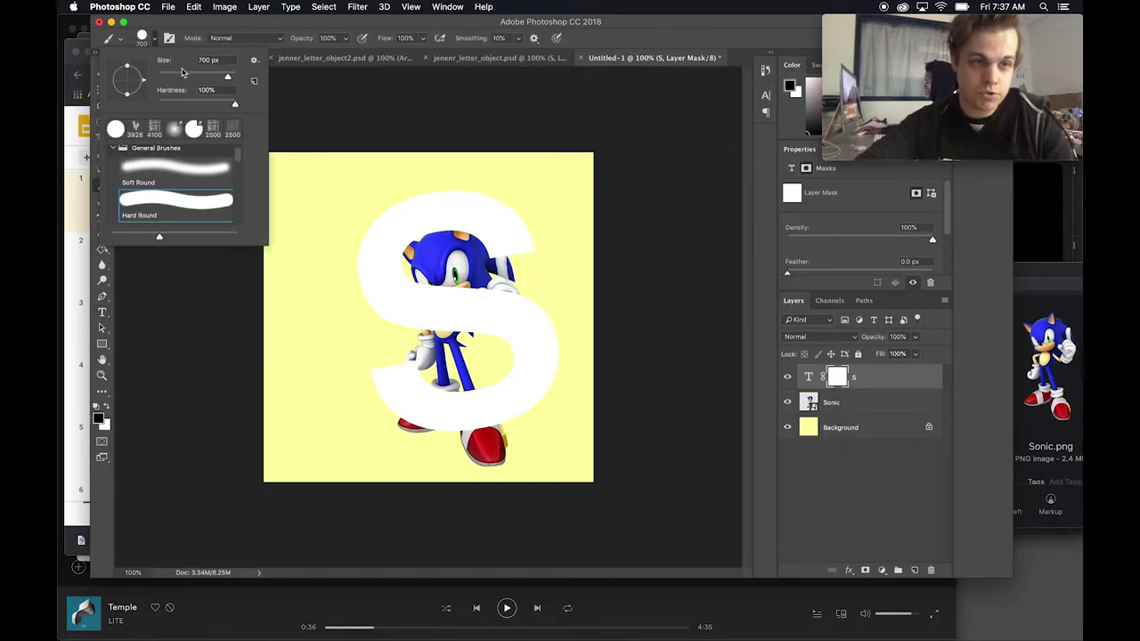
drag(227, 76, 202, 79)
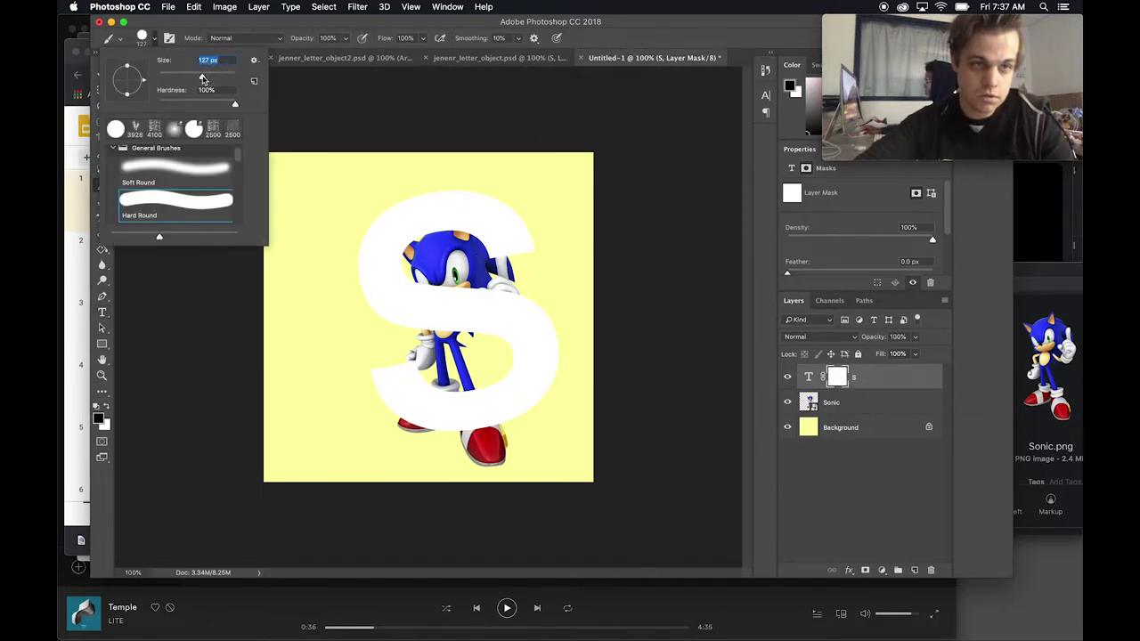
click(289, 31)
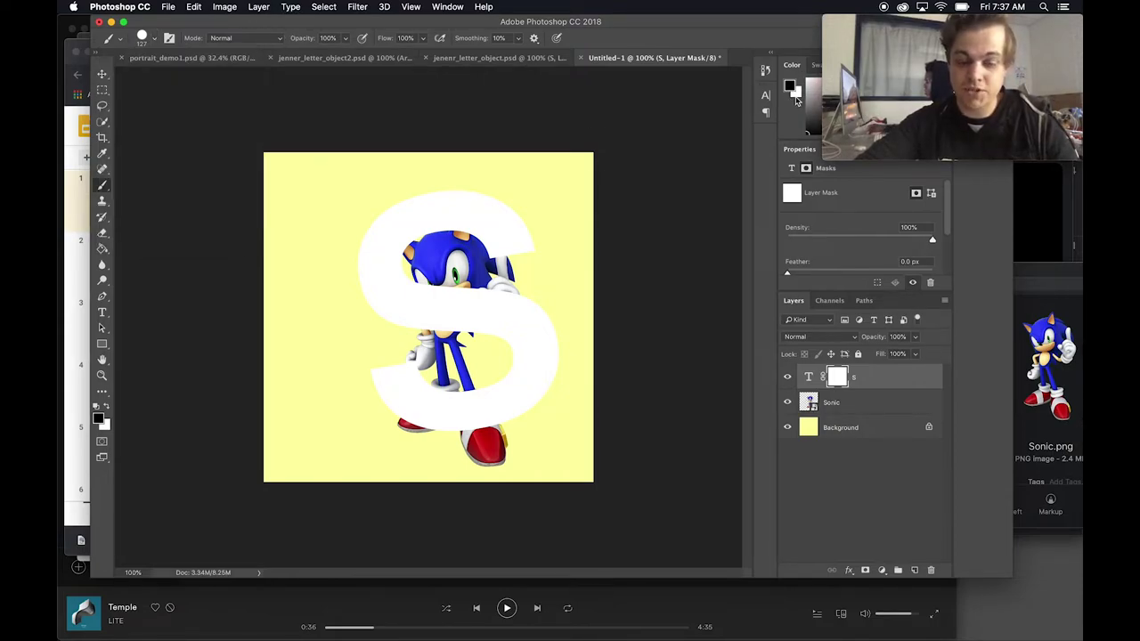
- Test painting black on the mask to hide the S's top, restore it, then switch to white
key(x)
key(x)
key(x)
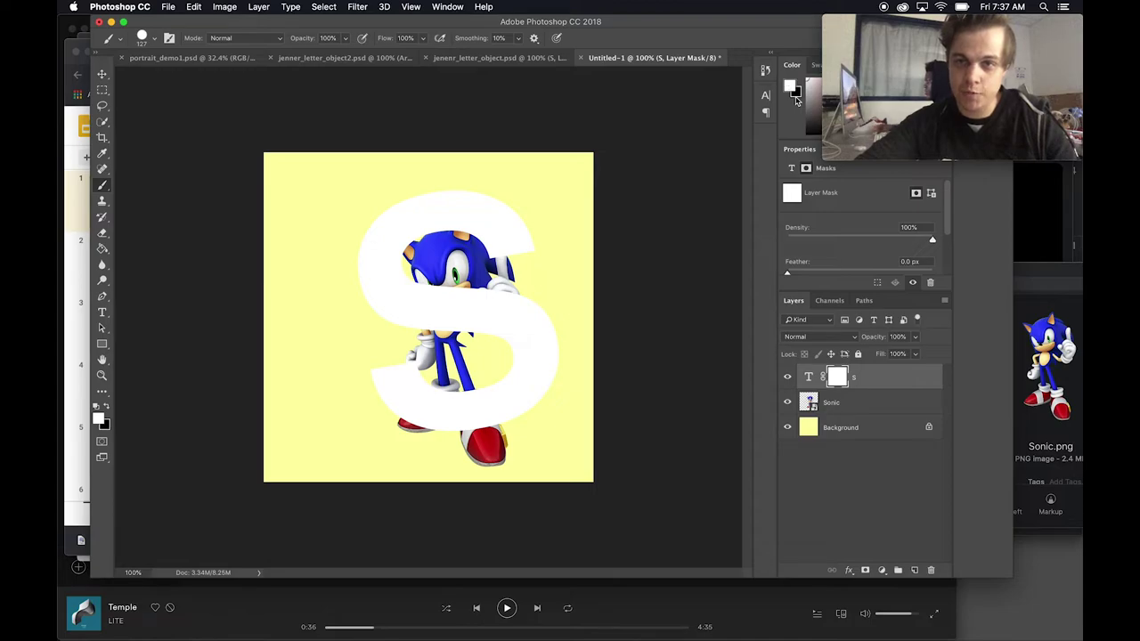
key(x)
mouse_move(520, 188)
mouse_down()
mouse_move(498, 210)
mouse_move(419, 234)
mouse_move(472, 205)
mouse_move(520, 218)
mouse_move(521, 239)
mouse_up()
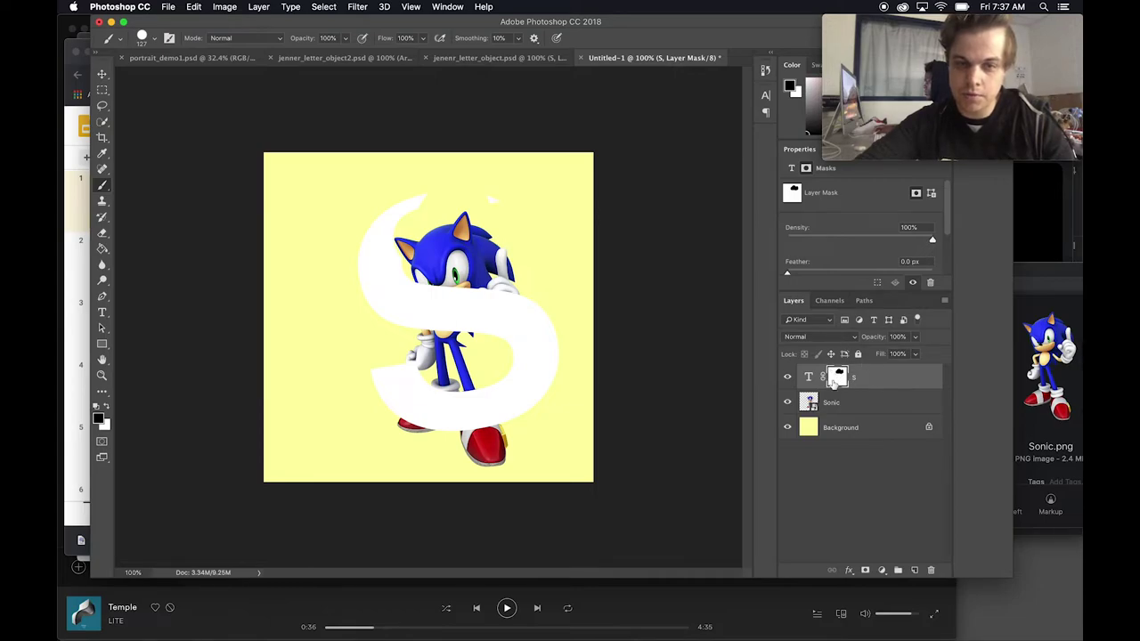
key(super+BackSpace)
mouse_move(479, 222)
mouse_down()
mouse_move(446, 189)
mouse_move(410, 213)
mouse_move(438, 208)
mouse_move(406, 233)
mouse_move(467, 219)
mouse_move(494, 215)
mouse_up()
key(x)
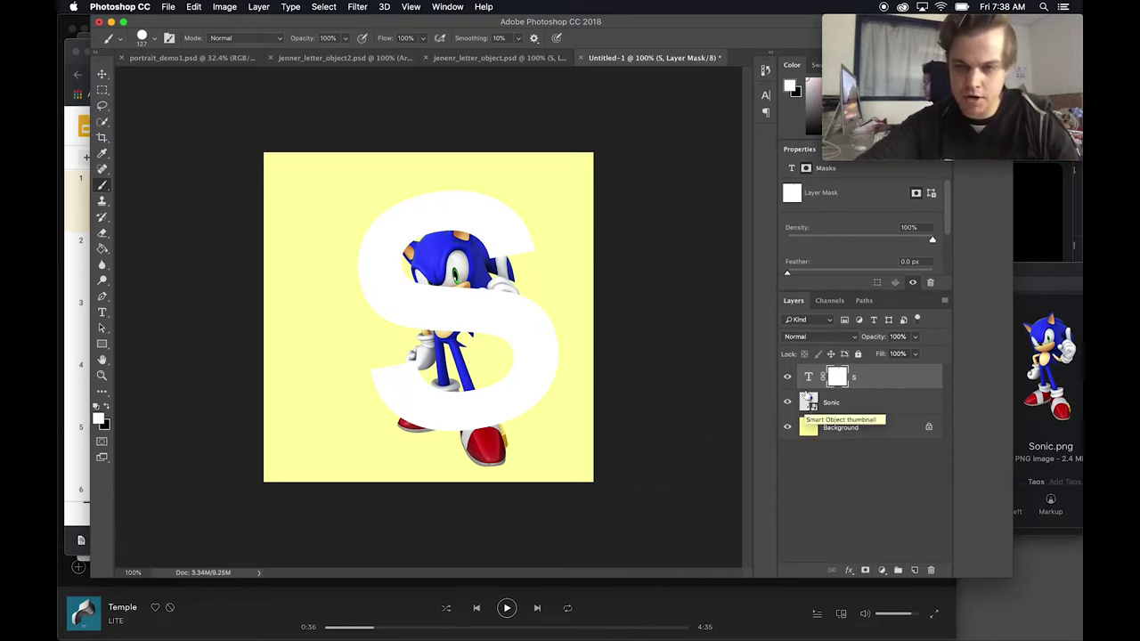
- Load Sonic's outline as a selection and target the S layer's mask
super+click(810, 406)
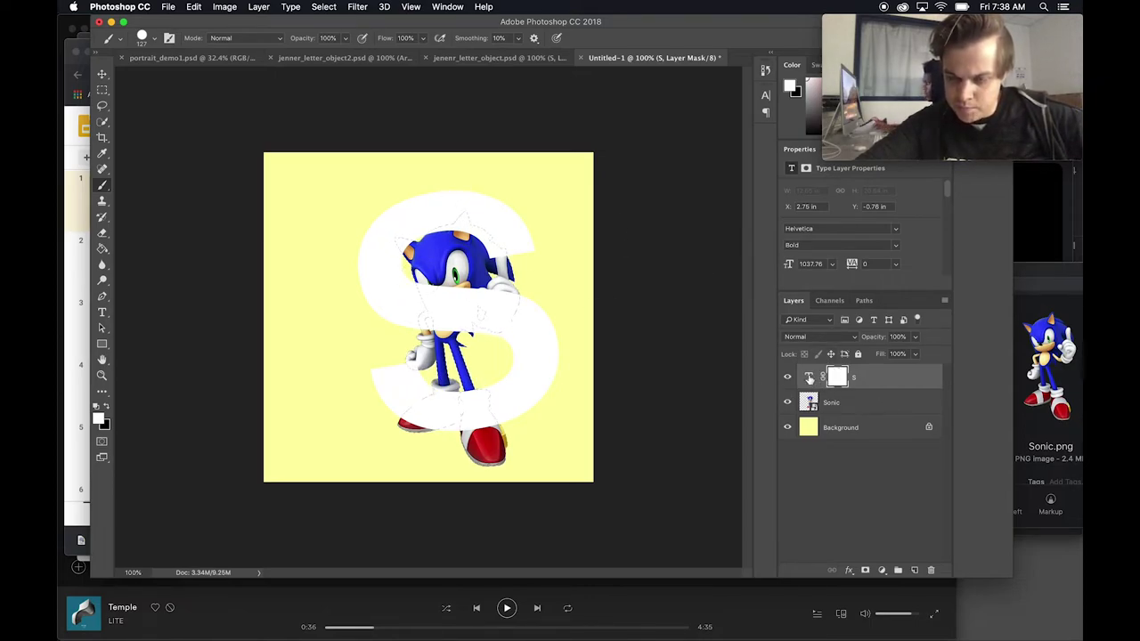
click(808, 378)
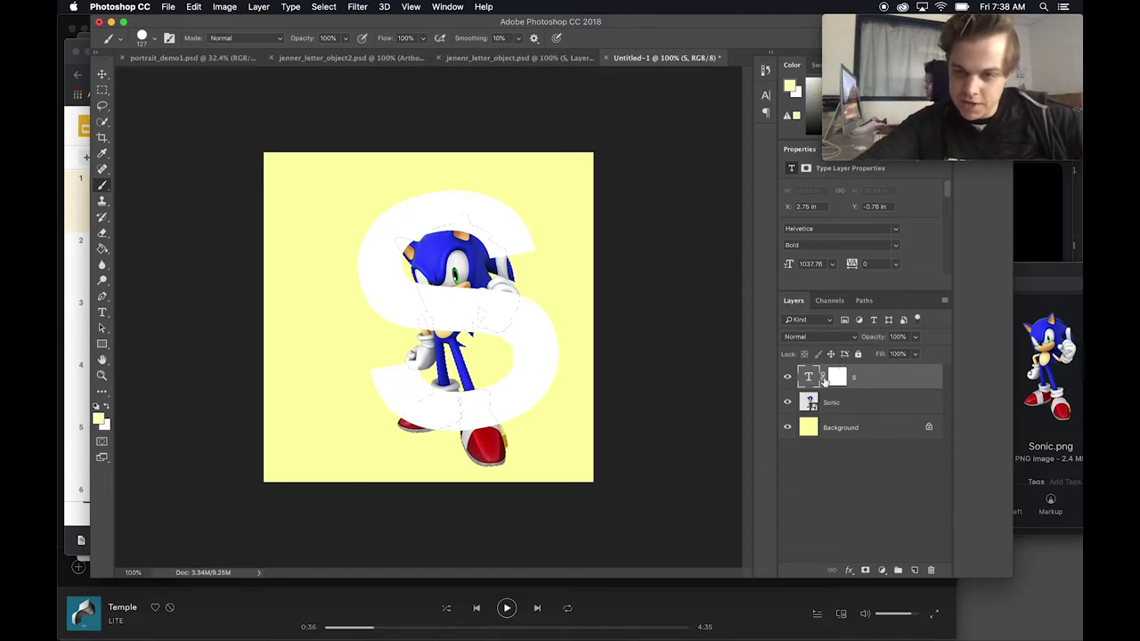
click(837, 379)
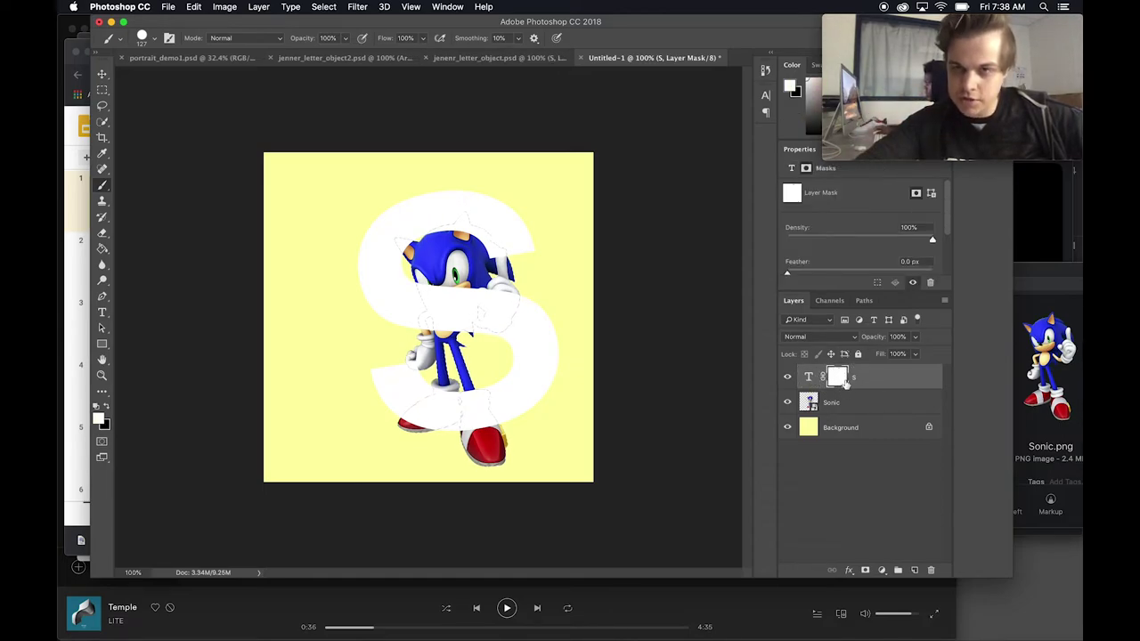
- Paint black on the S mask inside the selection over Sonic's ear, head, face and gloved hand
key(x)
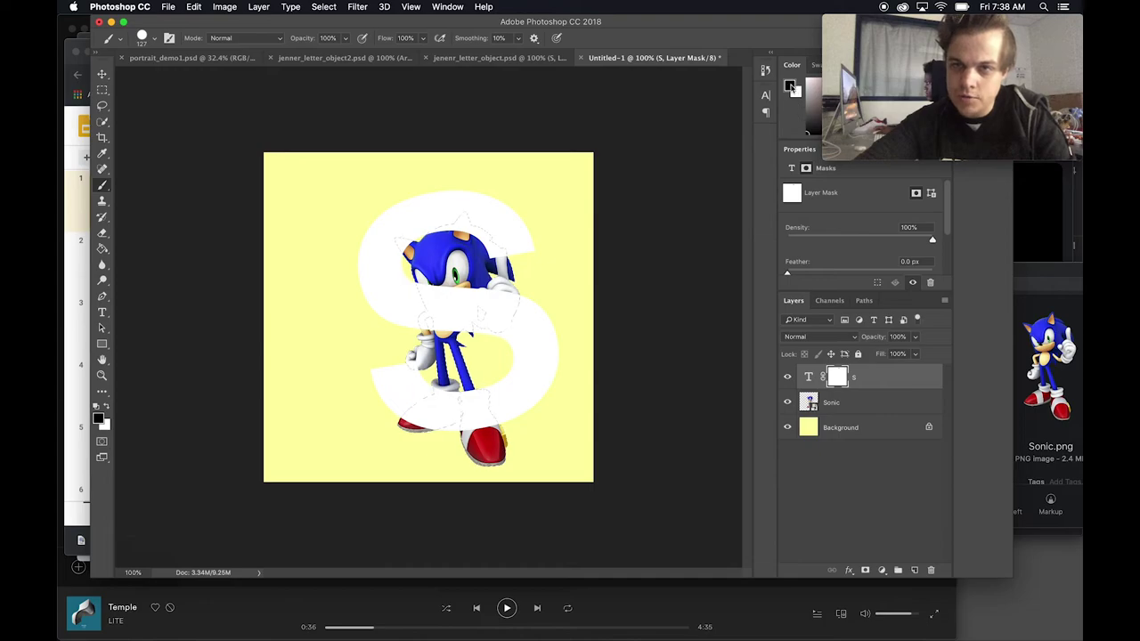
drag(500, 215, 409, 230)
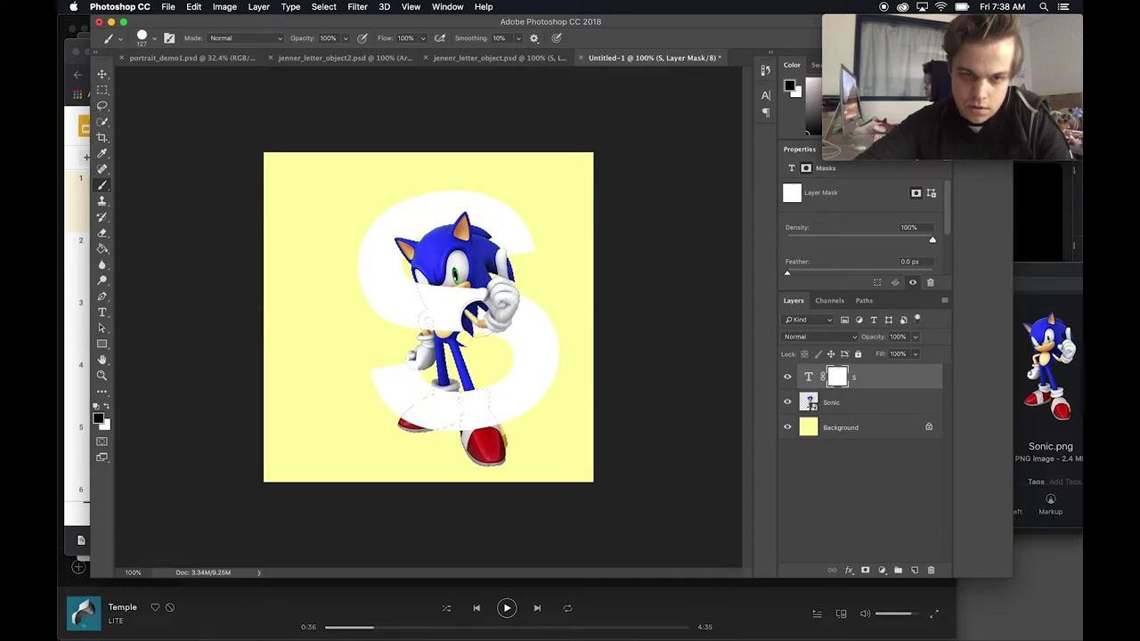
drag(423, 312, 420, 294)
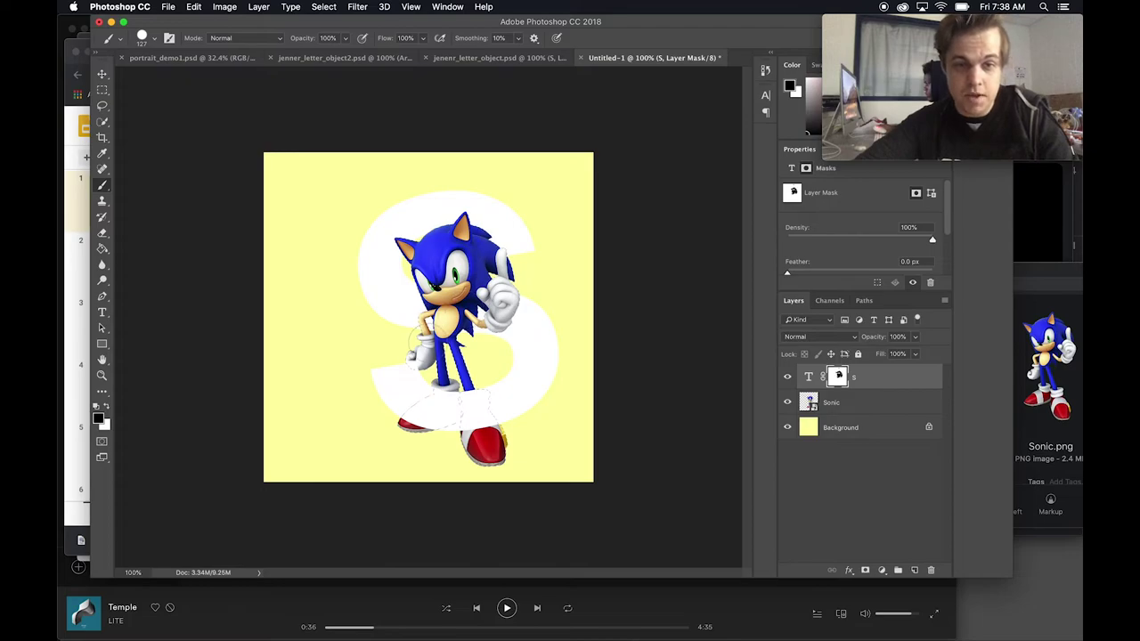
drag(415, 338, 412, 356)
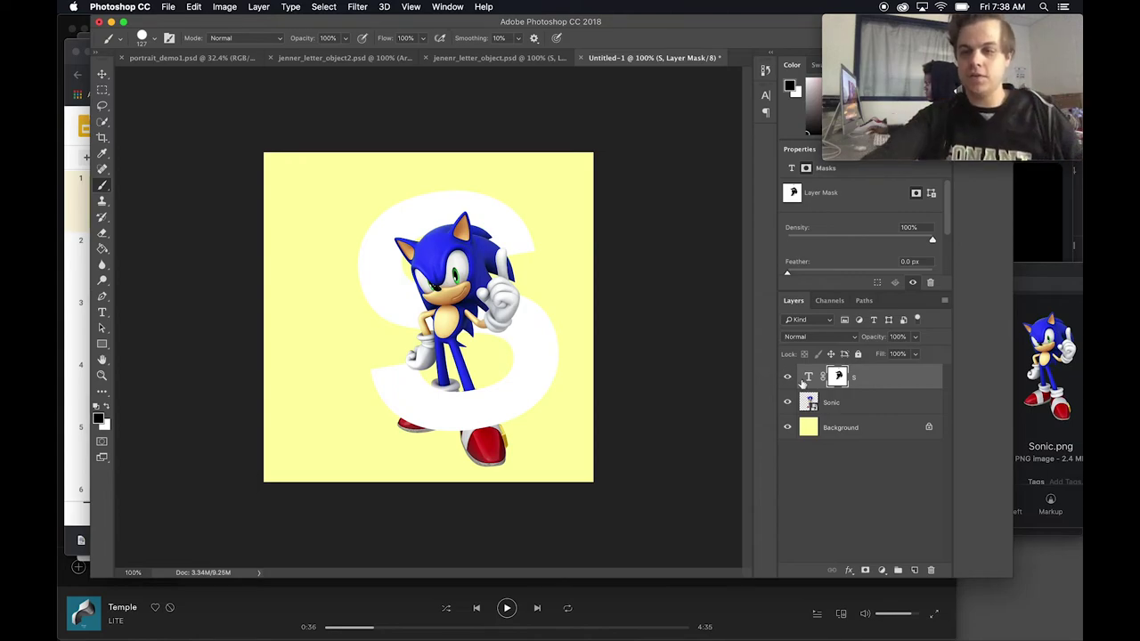
- Reset default colours and Paint Bucket the Background layer black
click(852, 429)
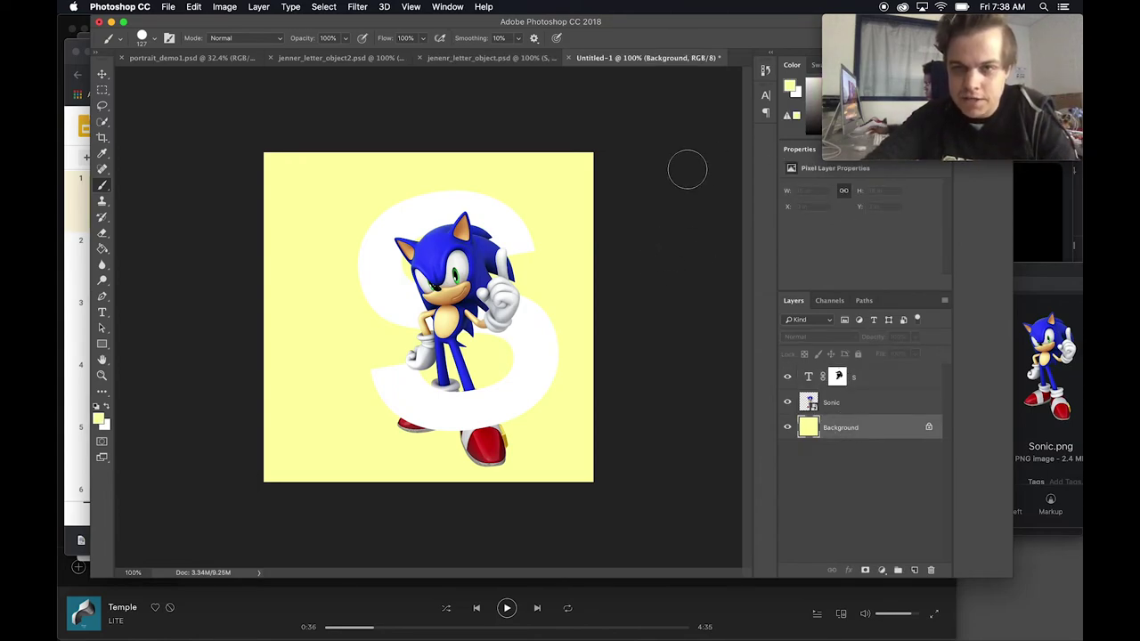
key(d)
key(g)
click(577, 243)
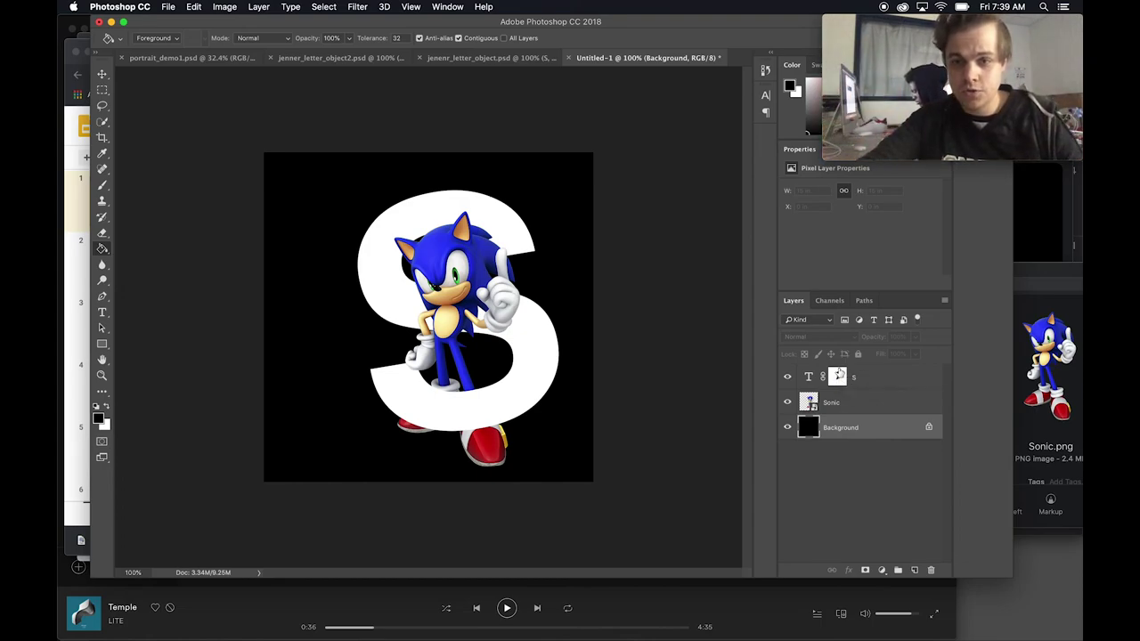
- Load the Sonic layer's pixels as a selection from its Layers panel thumbnail
super+click(810, 403)
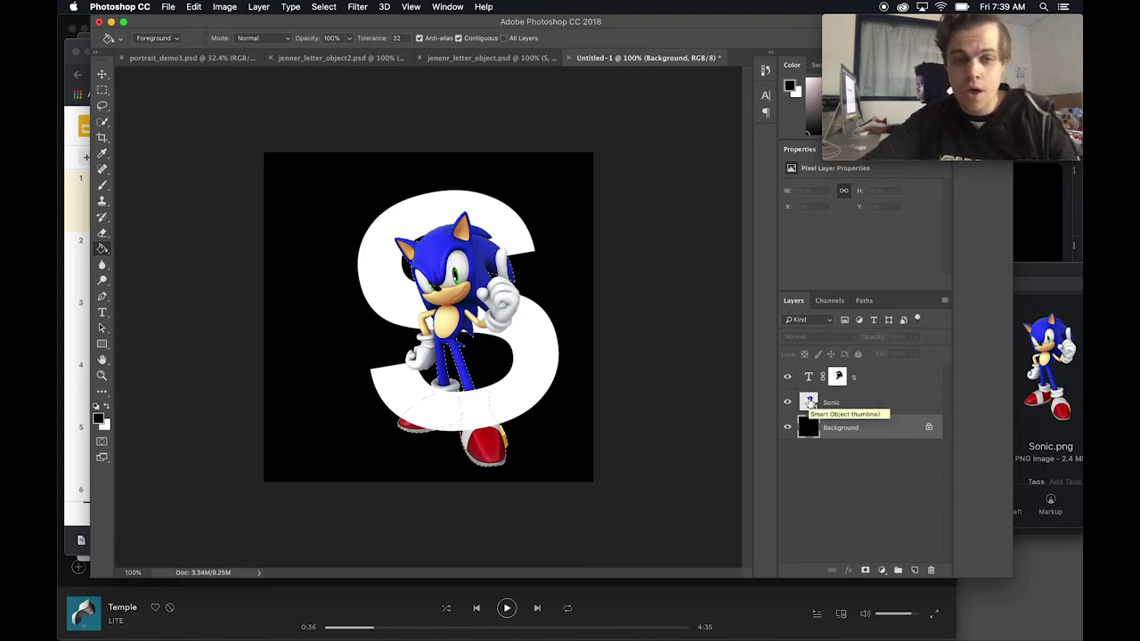